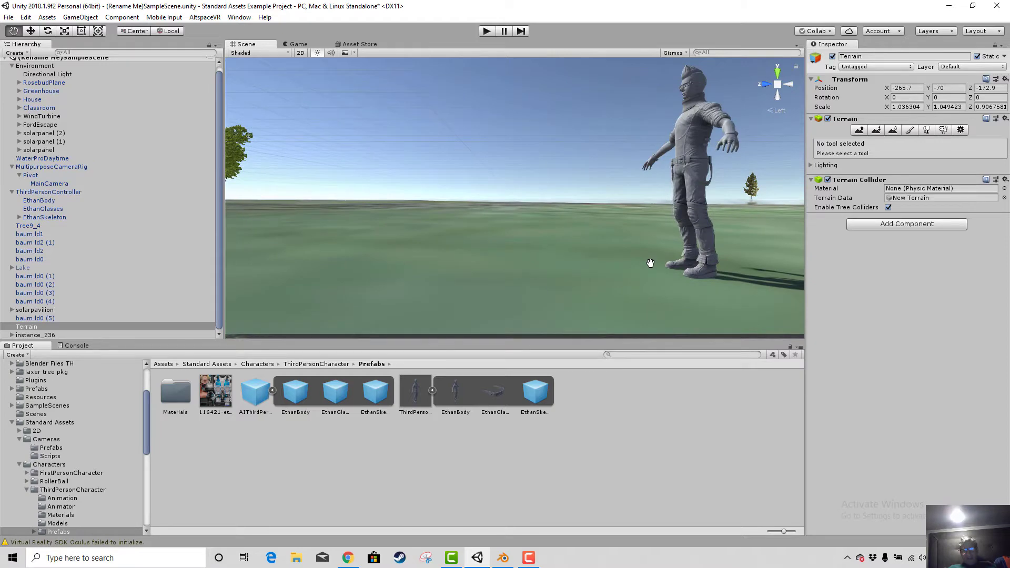
# Switch to Chrome and examine the Ethan albedo texture images on the Unity Answers page about the white Ethan prefab
pyautogui.press('w')
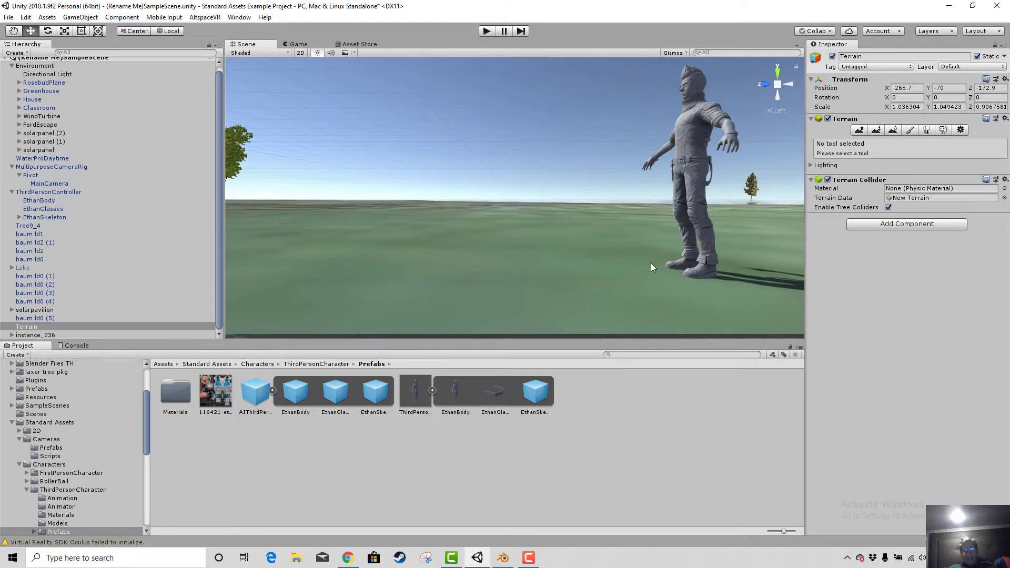
pyautogui.click(352, 558)
pyautogui.scroll(5, 393, 246)
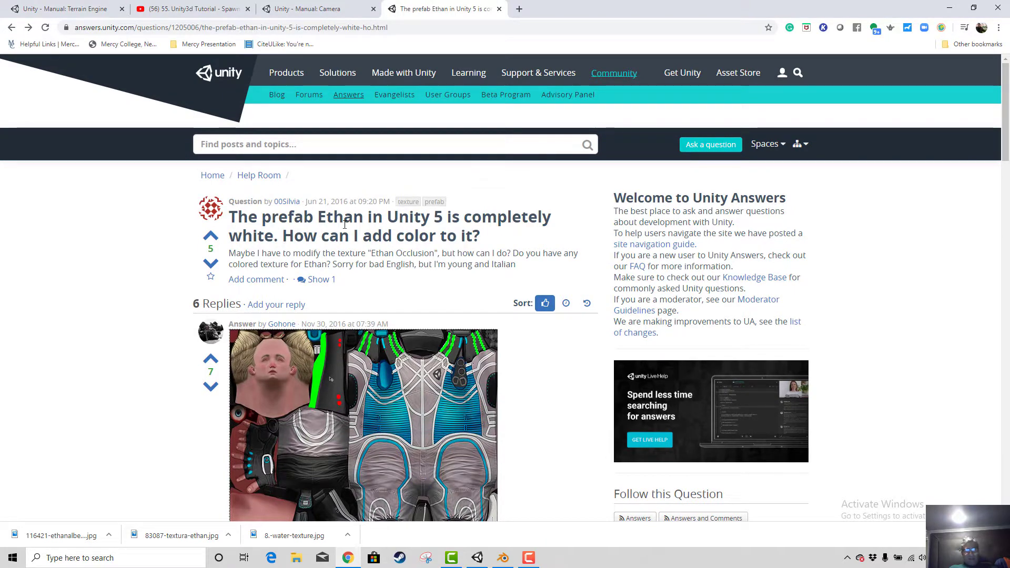
pyautogui.click(11, 28)
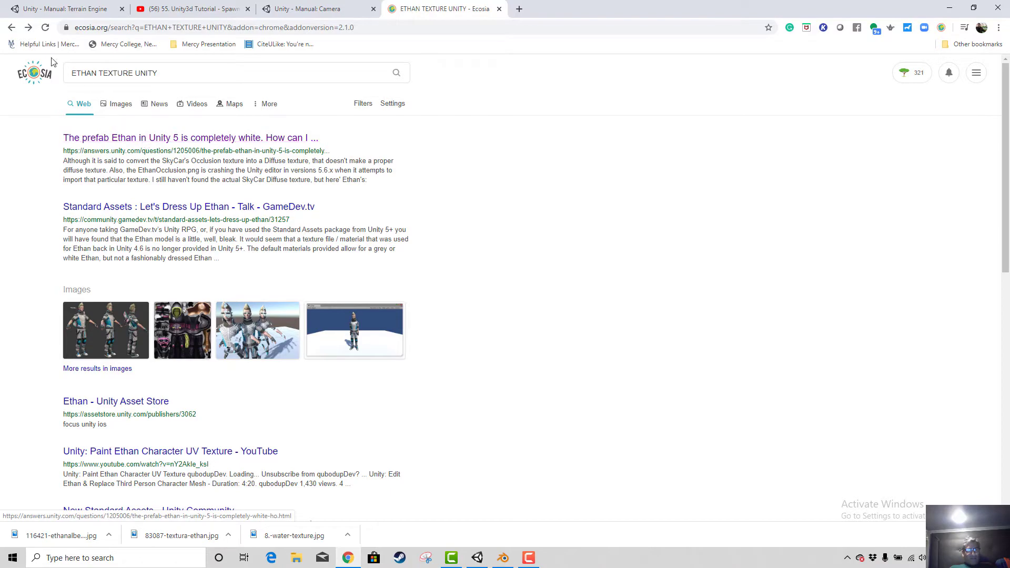
pyautogui.click(29, 28)
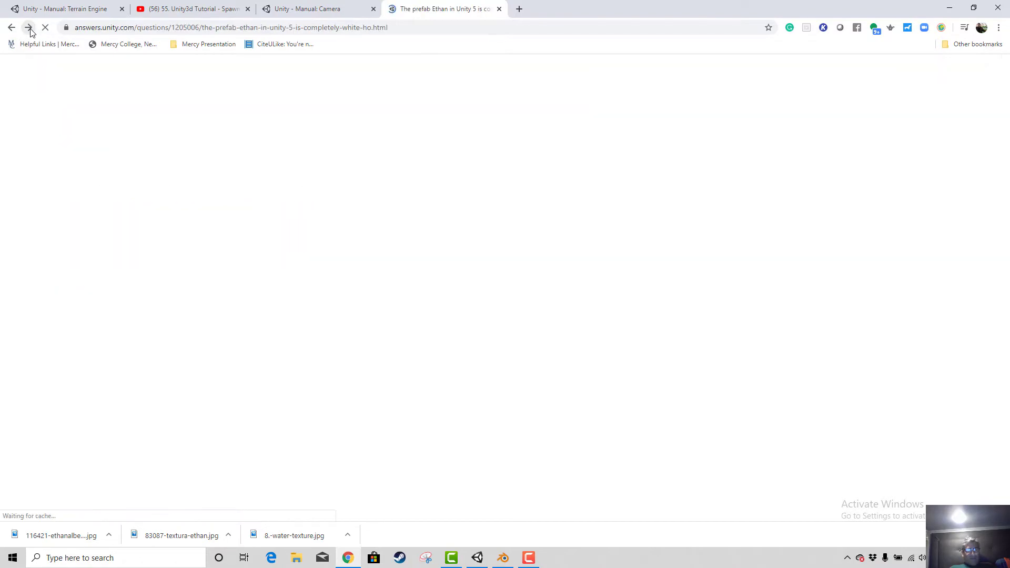
pyautogui.scroll(-10, 399, 398)
pyautogui.scroll(-3, 417, 397)
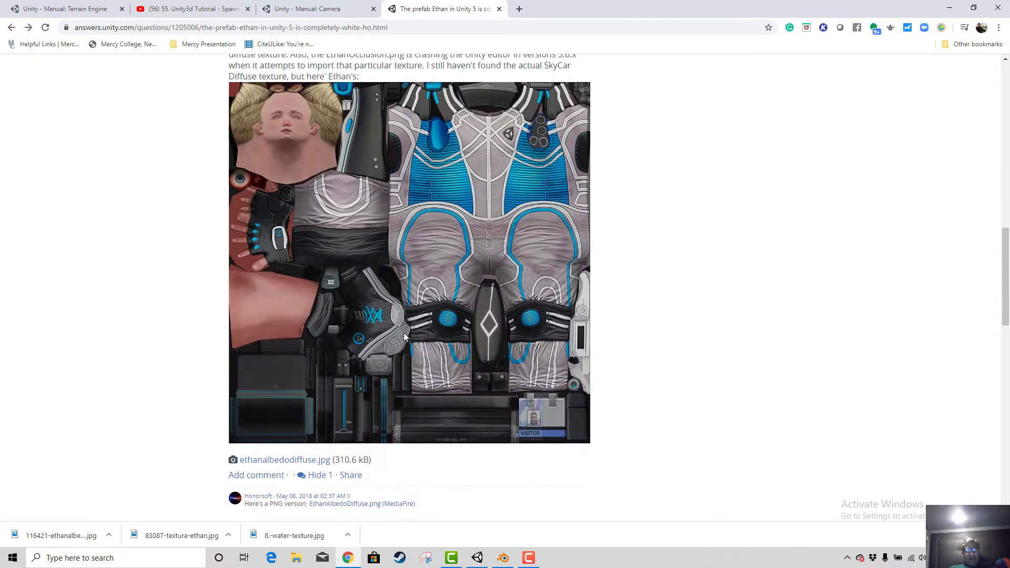
pyautogui.rightClick(384, 305)
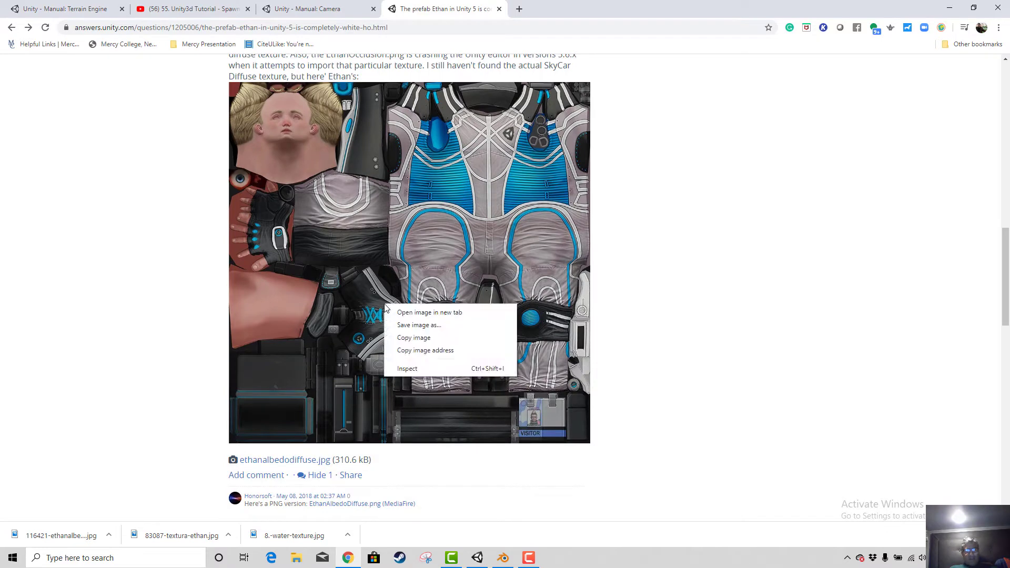
pyautogui.click(774, 322)
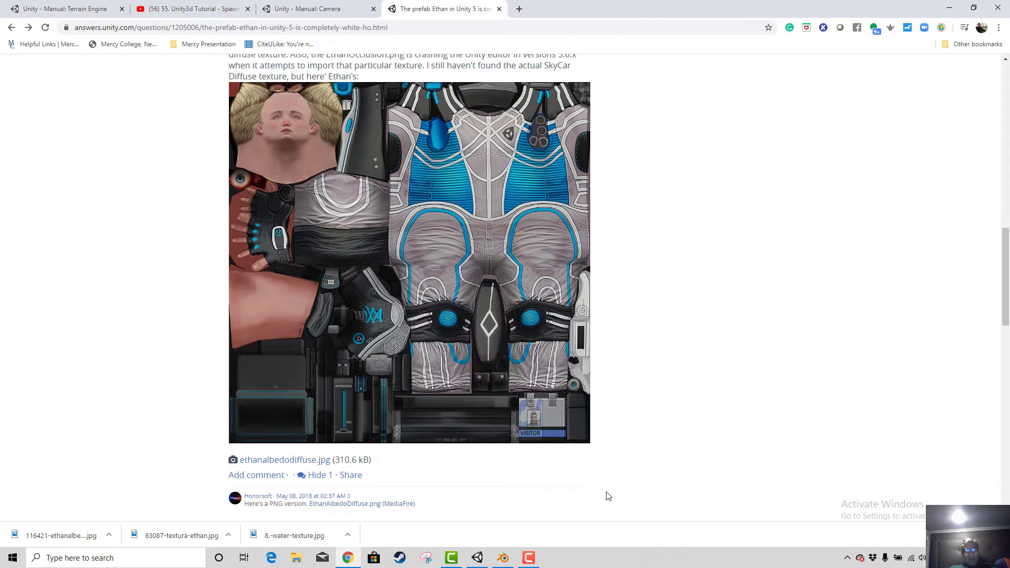
# Switch back to Unity and apply the 116421 Ethan albedo texture to the ThirdPersonController character in the scene
pyautogui.click(478, 559)
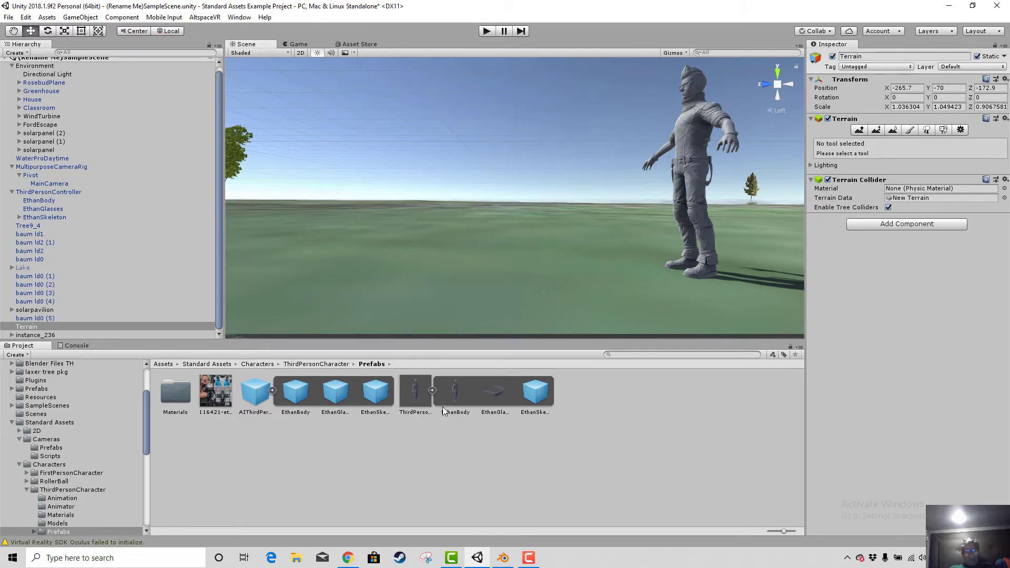
pyautogui.click(683, 150)
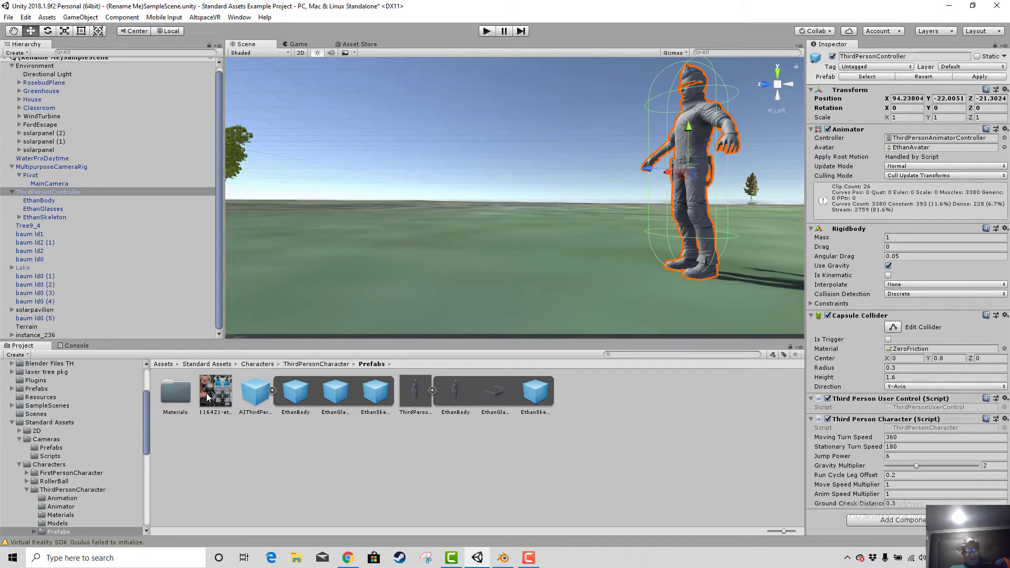
pyautogui.moveTo(210, 393); pyautogui.dragTo(690, 157)
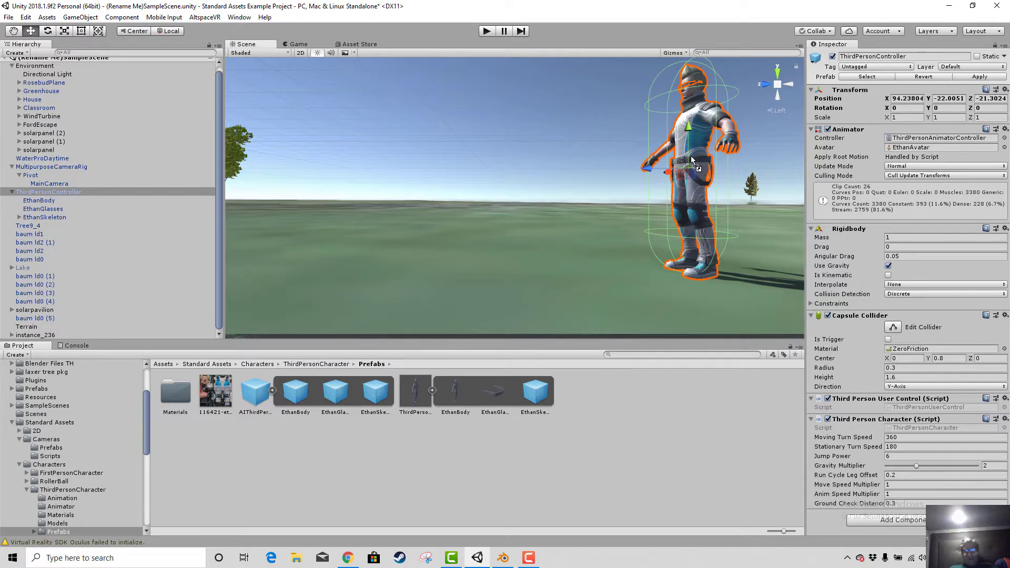
# Examine the textured character from several angles and distances, along with the terrain and lake around it
pyautogui.scroll(3, 658, 194)
pyautogui.scroll(-1, 666, 200)
pyautogui.moveTo(664, 203); pyautogui.dragTo(665, 216, button='middle')
pyautogui.scroll(1, 661, 206)
pyautogui.scroll(-1, 659, 213)
pyautogui.keyDown('alt'); pyautogui.moveTo(664, 216); pyautogui.dragTo(727, 277); pyautogui.keyUp('alt')
pyautogui.moveTo(728, 277); pyautogui.dragTo(726, 267, button='right')
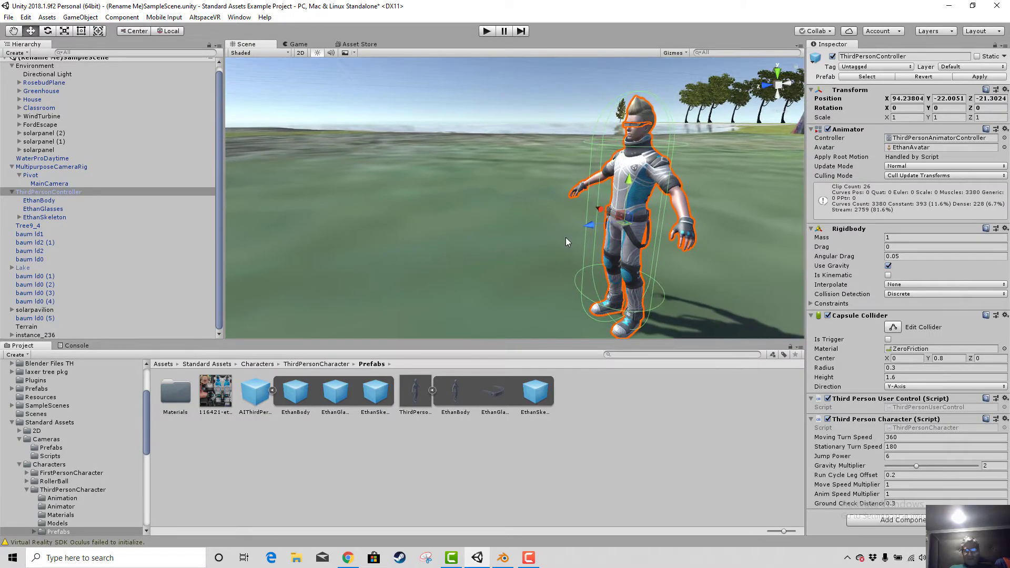
pyautogui.scroll(-5, 526, 227)
pyautogui.scroll(5, 533, 228)
pyautogui.scroll(-5, 533, 227)
pyautogui.scroll(2, 534, 227)
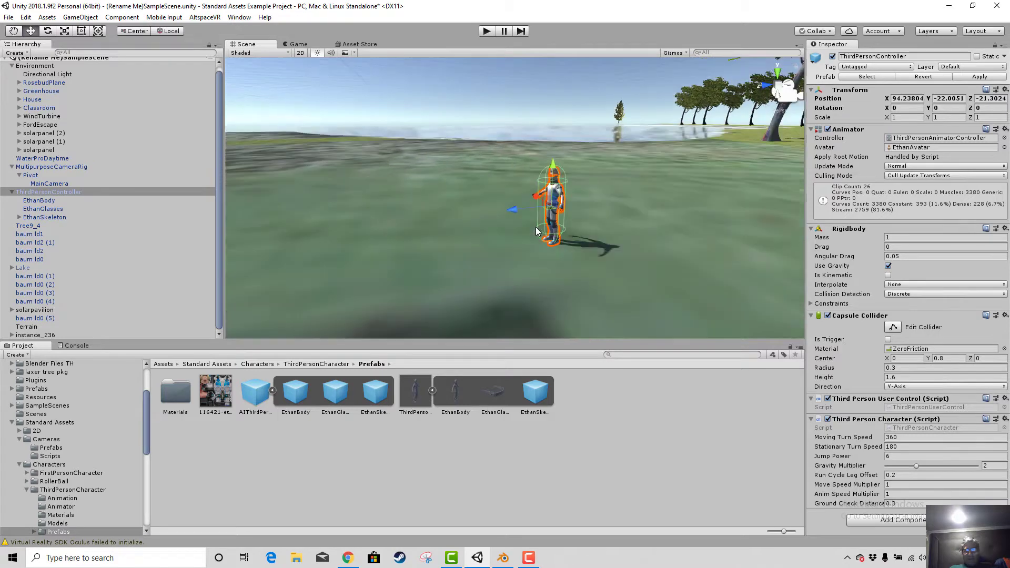
pyautogui.scroll(3, 567, 232)
pyautogui.moveTo(566, 234); pyautogui.dragTo(506, 274, button='middle')
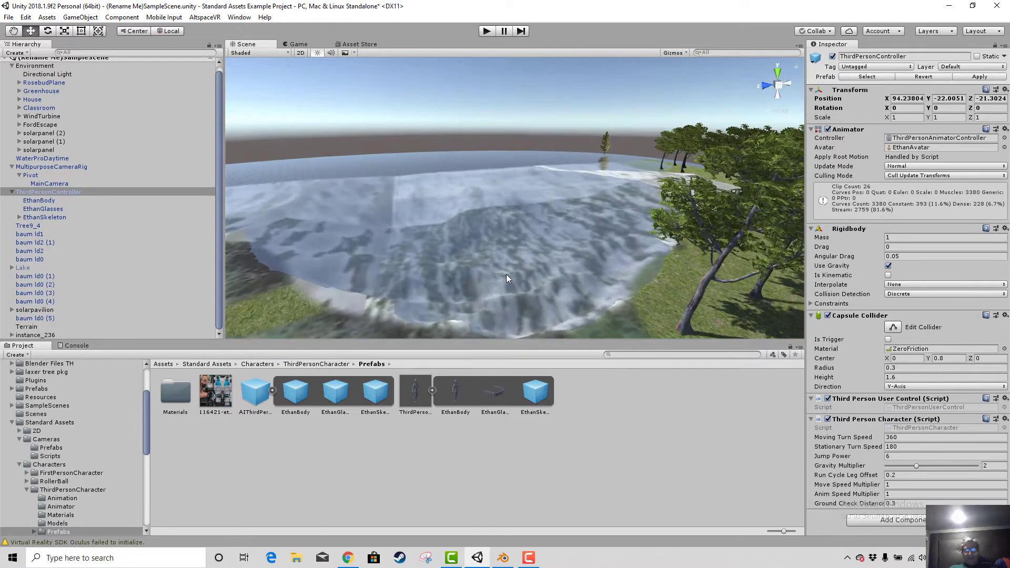
# Select the lake's water plane and open the water Prefabs folder within Standard Assets, Environment, Water, Water
pyautogui.click(499, 270)
pyautogui.scroll(-3, 478, 232)
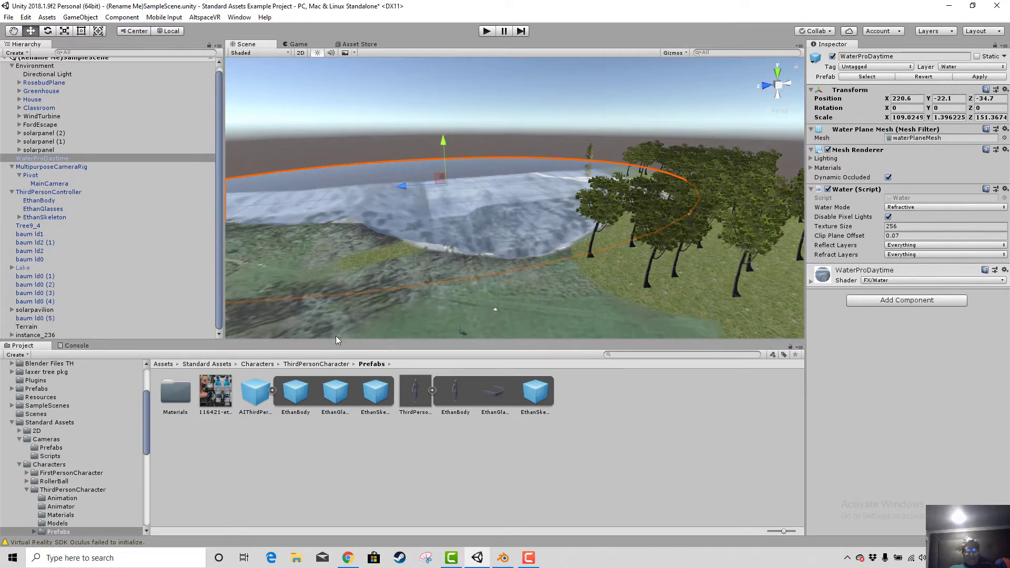
pyautogui.scroll(-3, 63, 500)
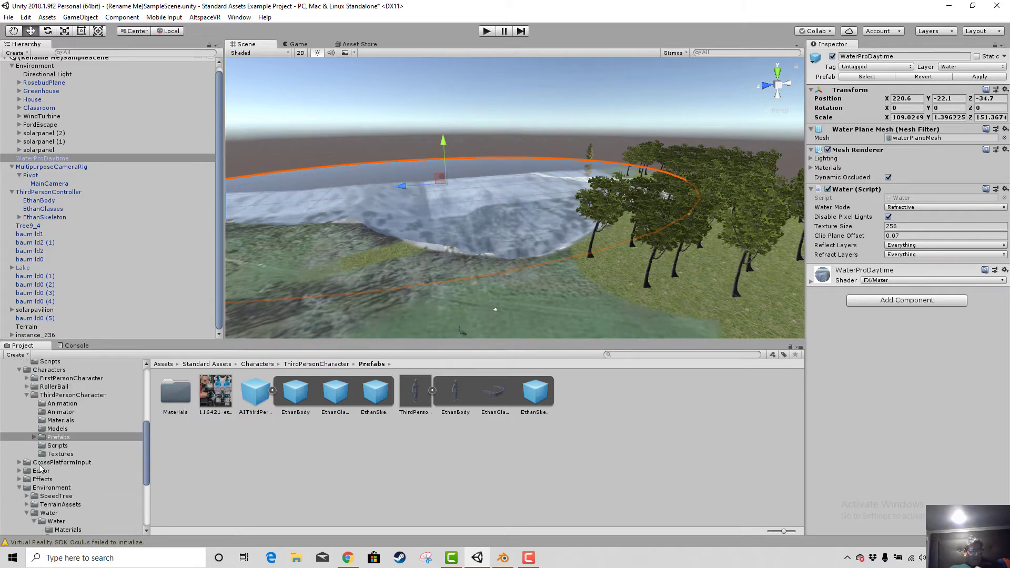
pyautogui.click(28, 395)
pyautogui.scroll(3, 82, 435)
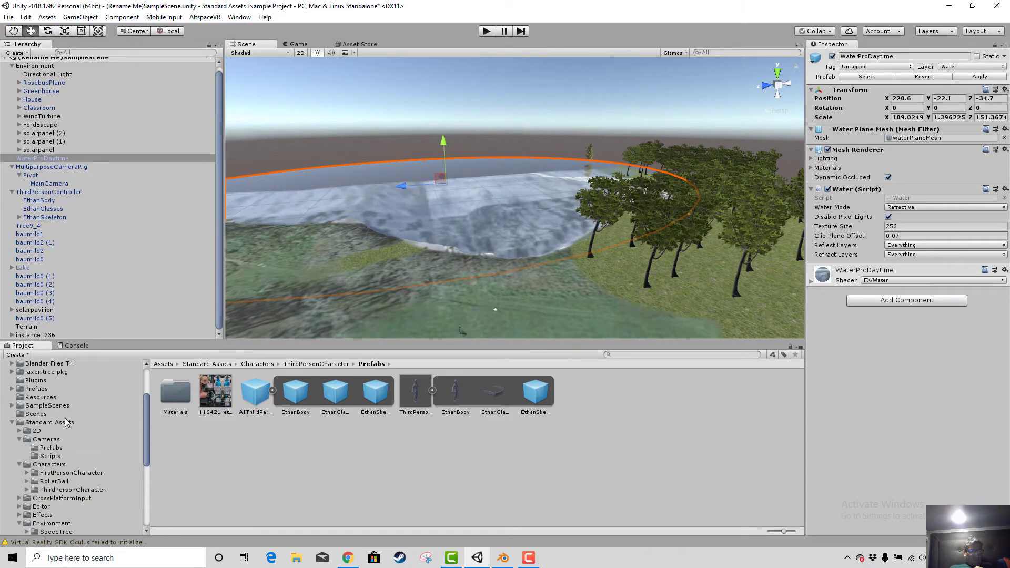
pyautogui.scroll(2, 33, 388)
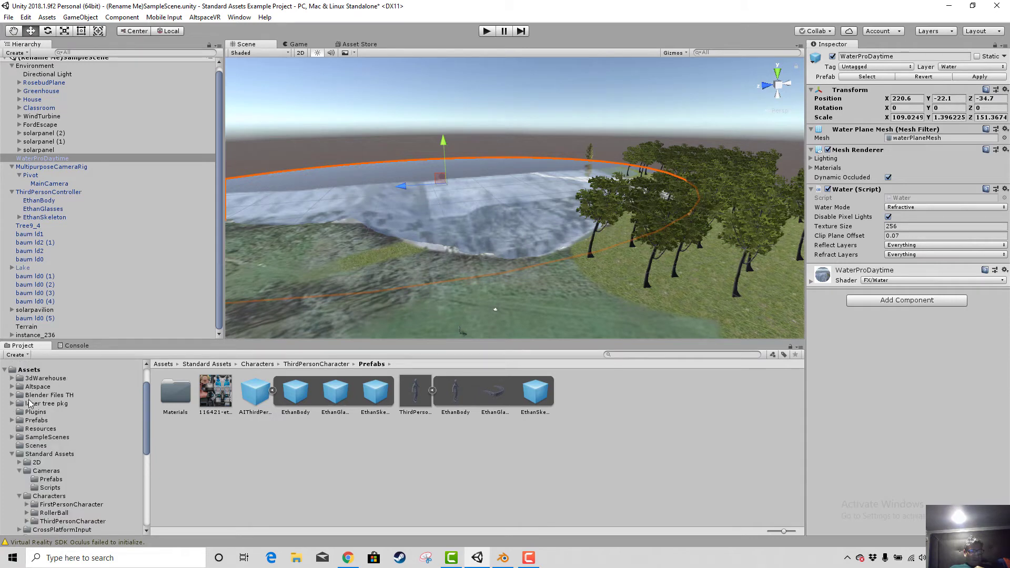
pyautogui.click(32, 420)
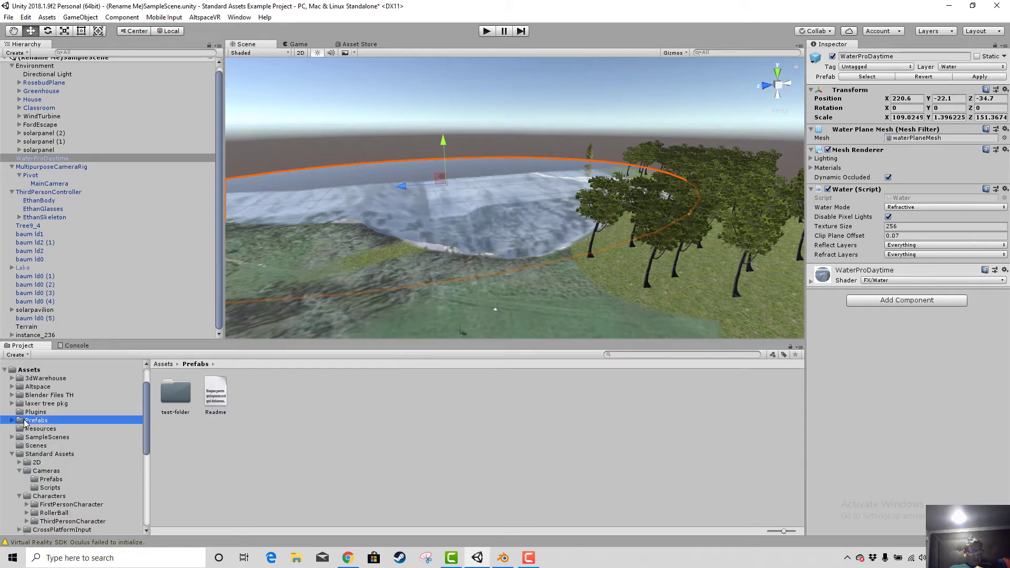
pyautogui.scroll(-3, 55, 444)
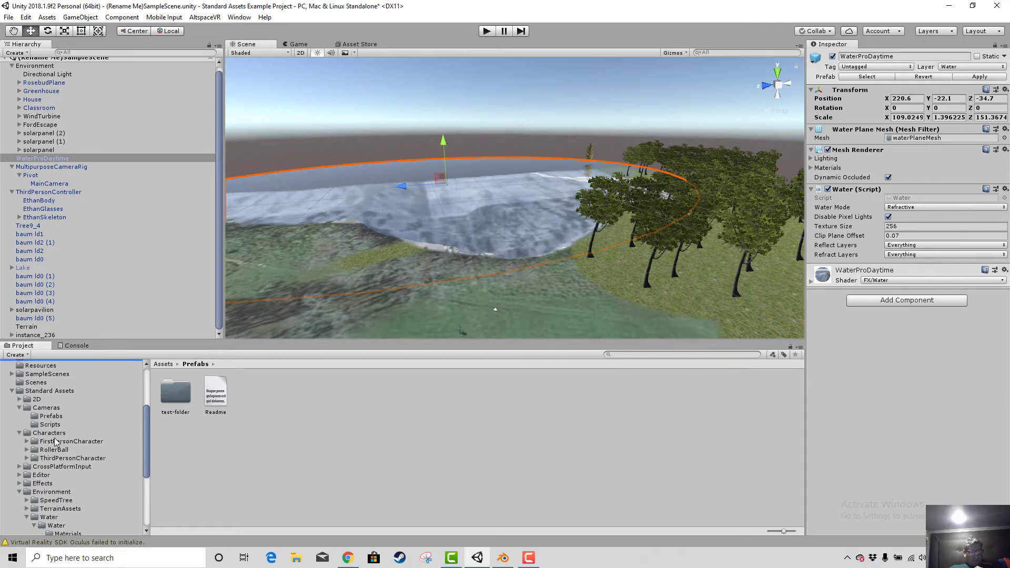
pyautogui.click(48, 391)
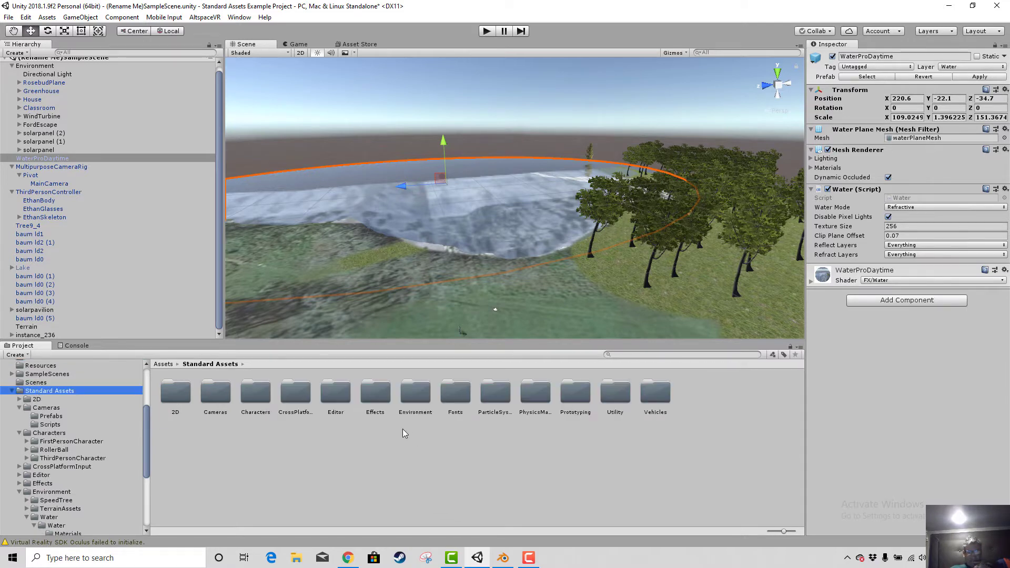
pyautogui.doubleClick(413, 397)
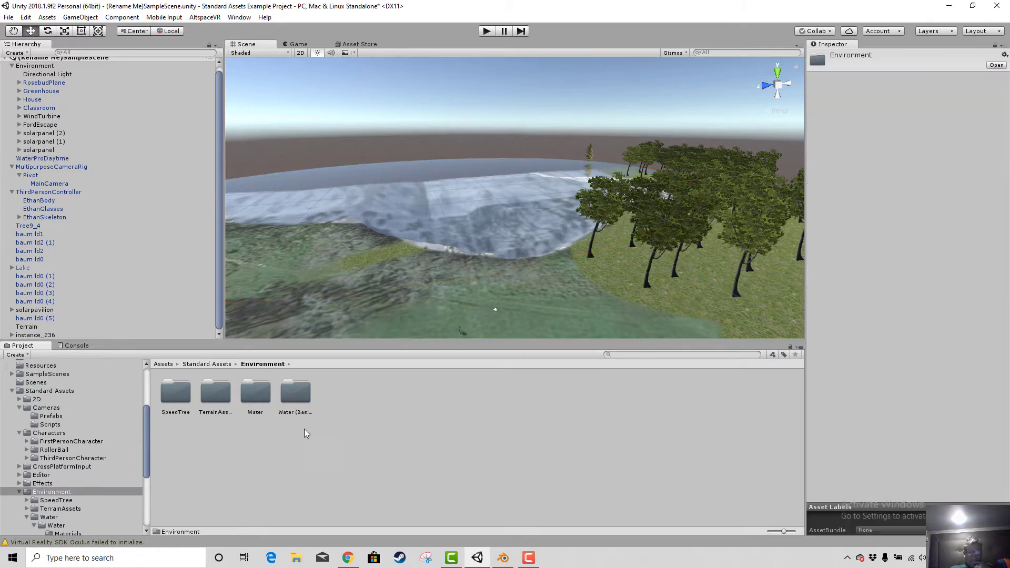
pyautogui.doubleClick(255, 396)
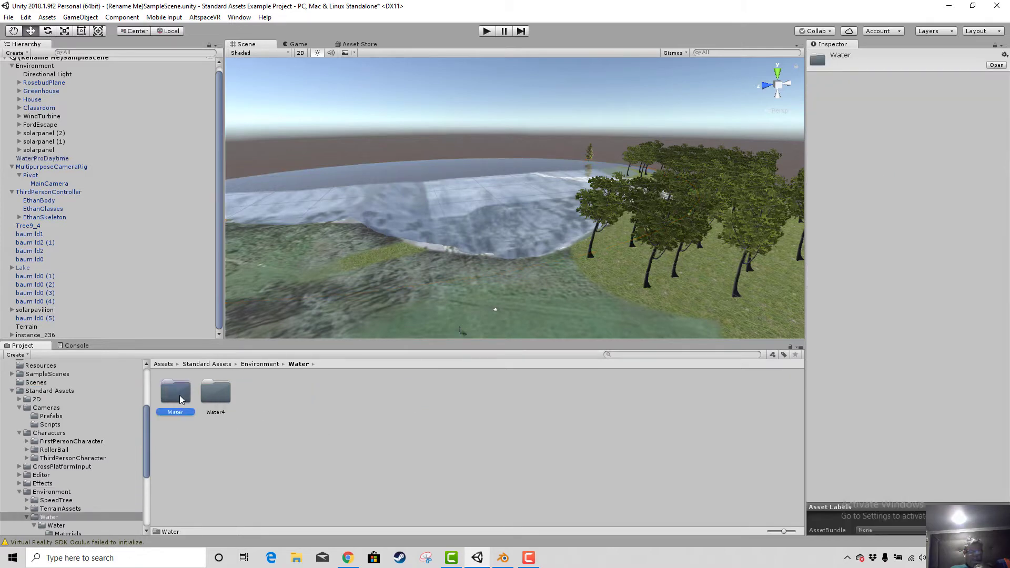
pyautogui.doubleClick(178, 396)
pyautogui.doubleClick(249, 398)
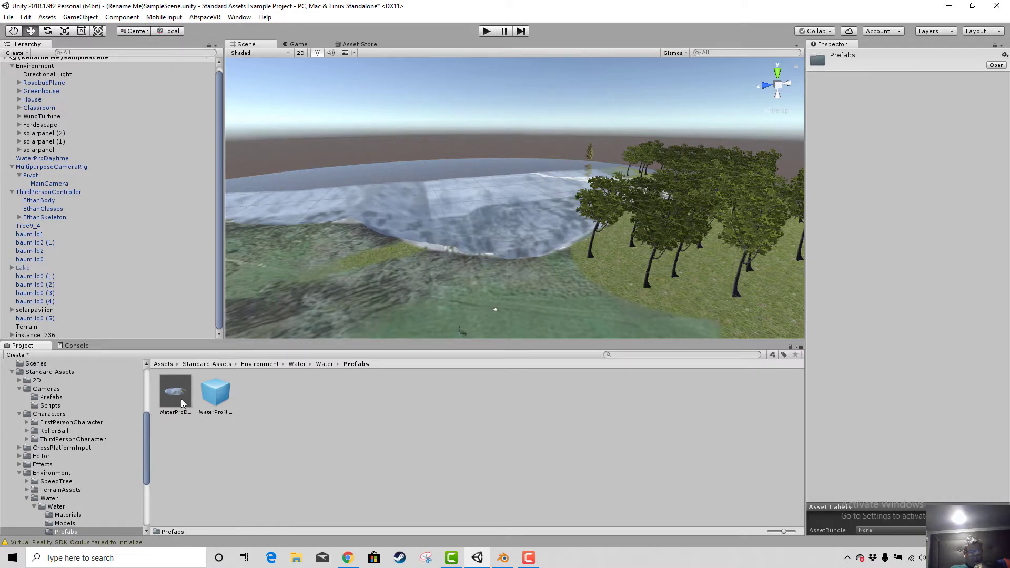
# Lower the WaterProDaytime plane to Y -22.8 and scale it up to about 147.4 × 1.48 × 168.5
pyautogui.click(525, 207)
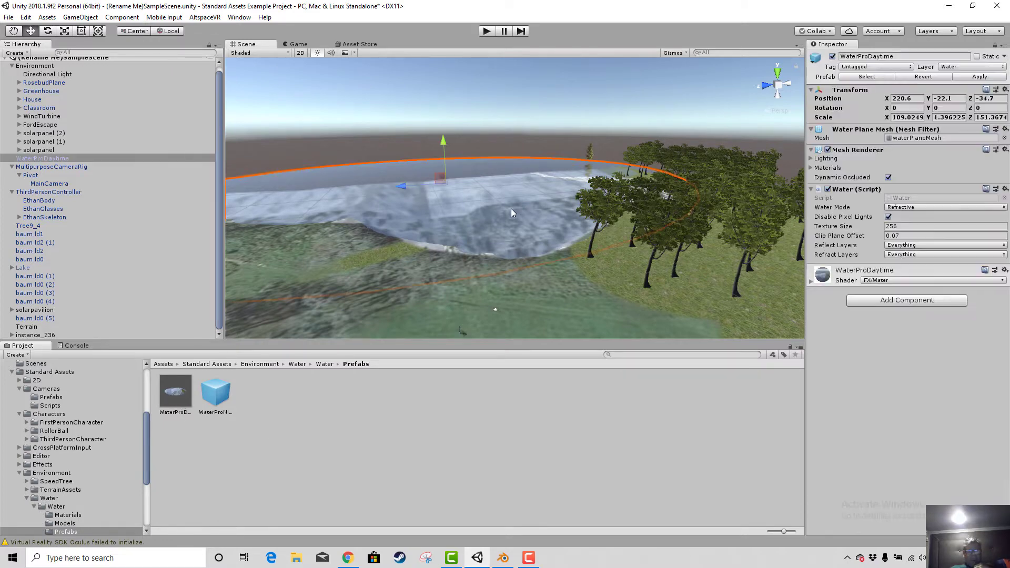
pyautogui.moveTo(445, 143); pyautogui.dragTo(446, 143)
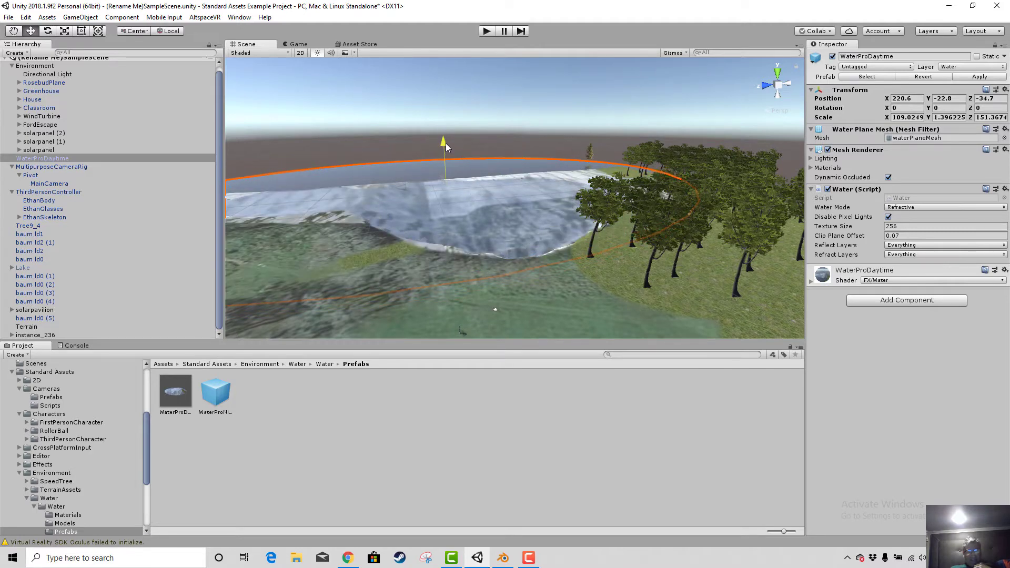
pyautogui.click(777, 74)
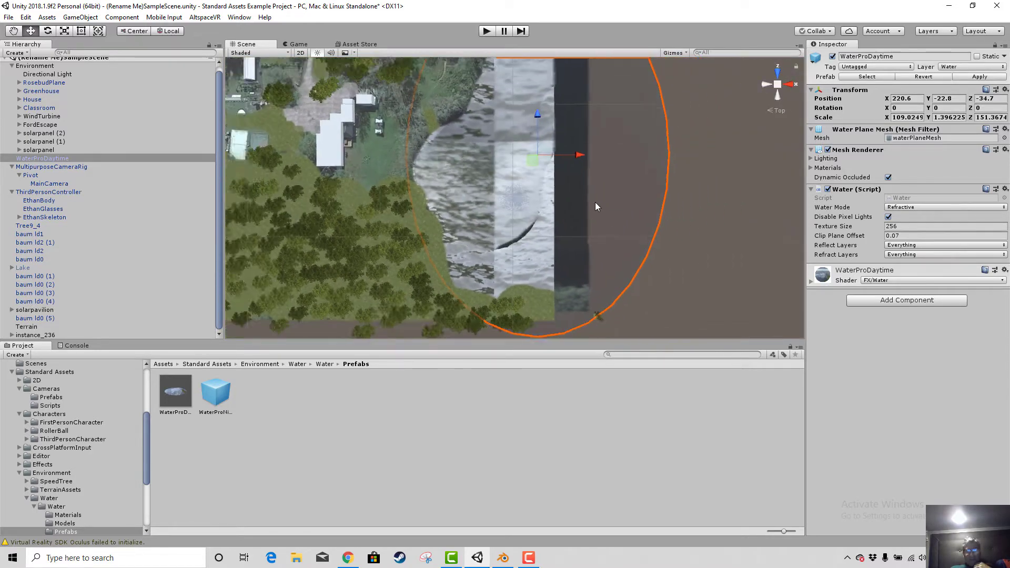
pyautogui.scroll(-2, 586, 206)
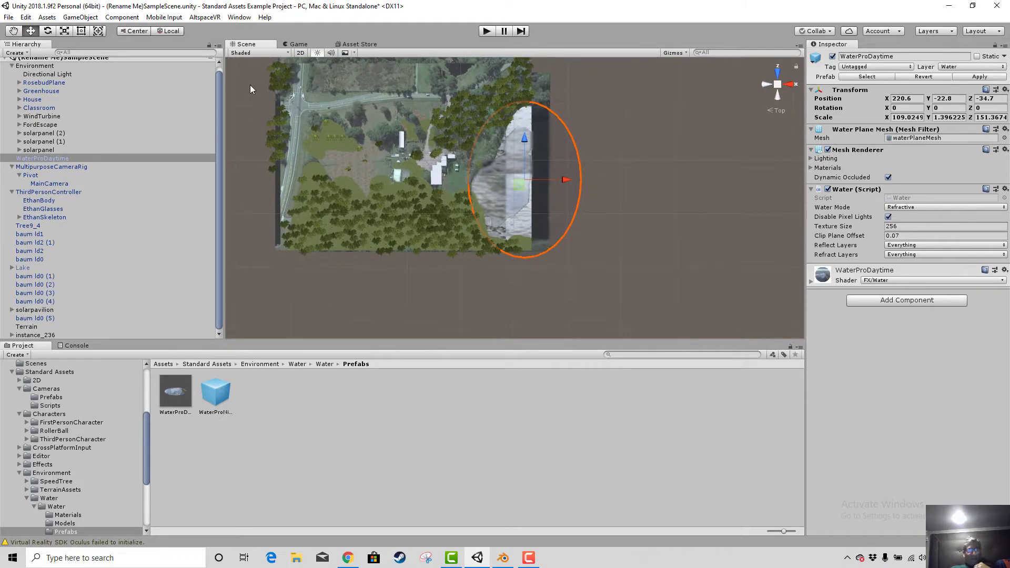
pyautogui.click(64, 30)
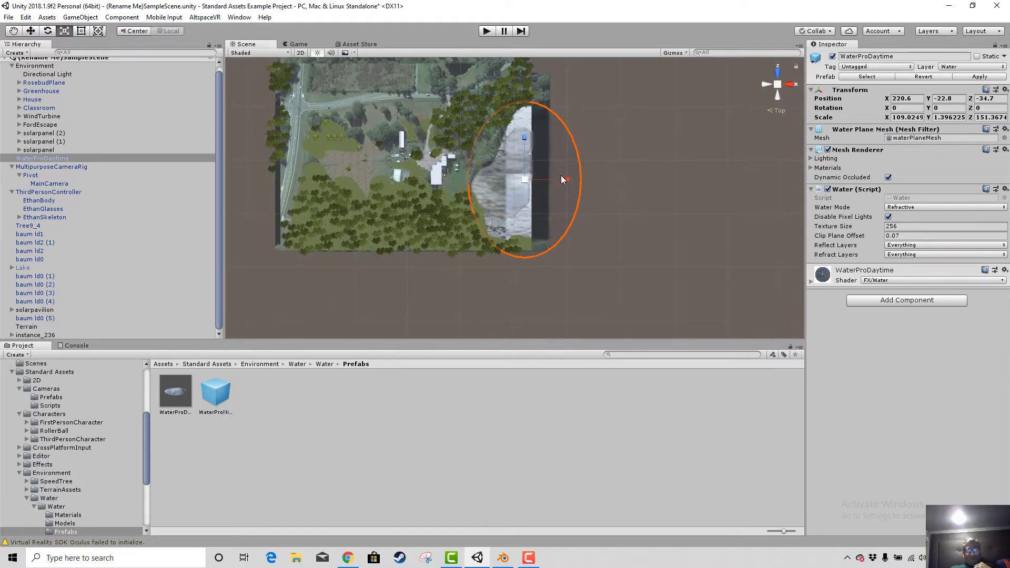
pyautogui.moveTo(570, 177)
pyautogui.mouseDown()
pyautogui.moveTo(616, 172)
pyautogui.moveTo(584, 177)
pyautogui.mouseUp()
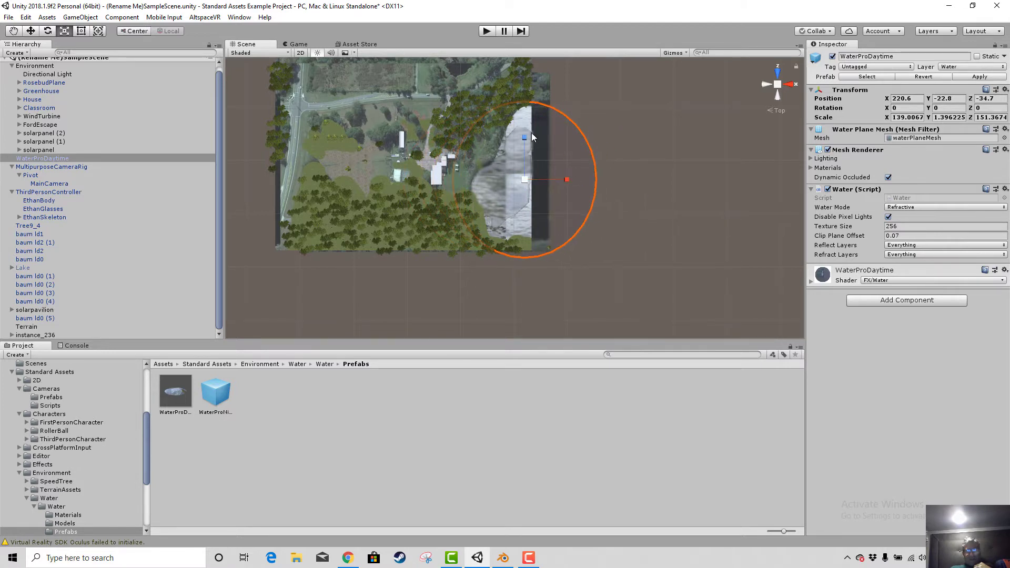
pyautogui.moveTo(525, 138); pyautogui.dragTo(525, 137)
pyautogui.moveTo(525, 179); pyautogui.dragTo(525, 152)
# Examine how the enlarged water plane fills the lake basin and reaches past the terrain's edge, then deselect it
pyautogui.scroll(-1, 648, 174)
pyautogui.scroll(2, 522, 215)
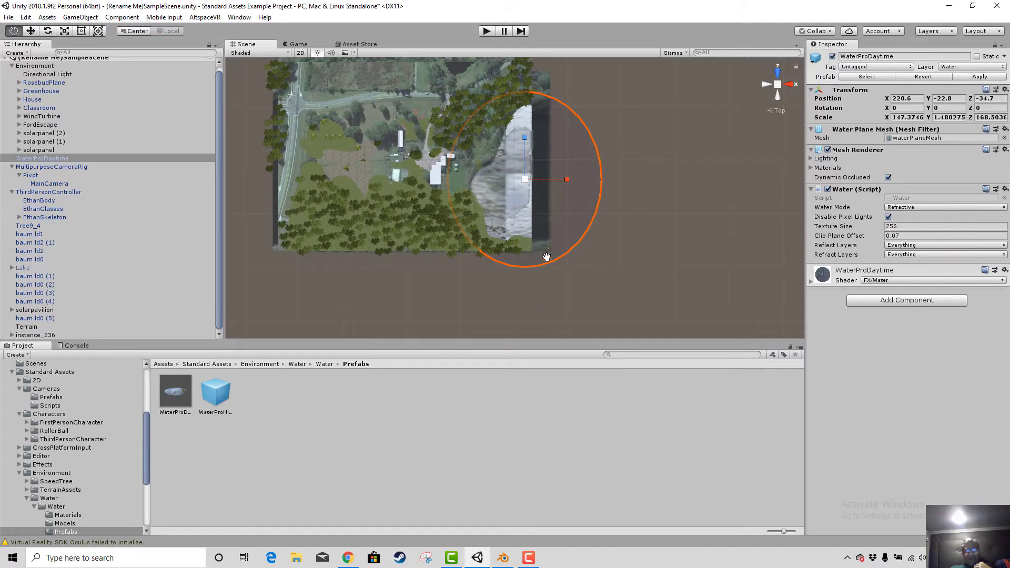
pyautogui.keyDown('alt'); pyautogui.moveTo(547, 256); pyautogui.dragTo(563, 161); pyautogui.keyUp('alt')
pyautogui.moveTo(563, 160); pyautogui.dragTo(564, 118, button='right')
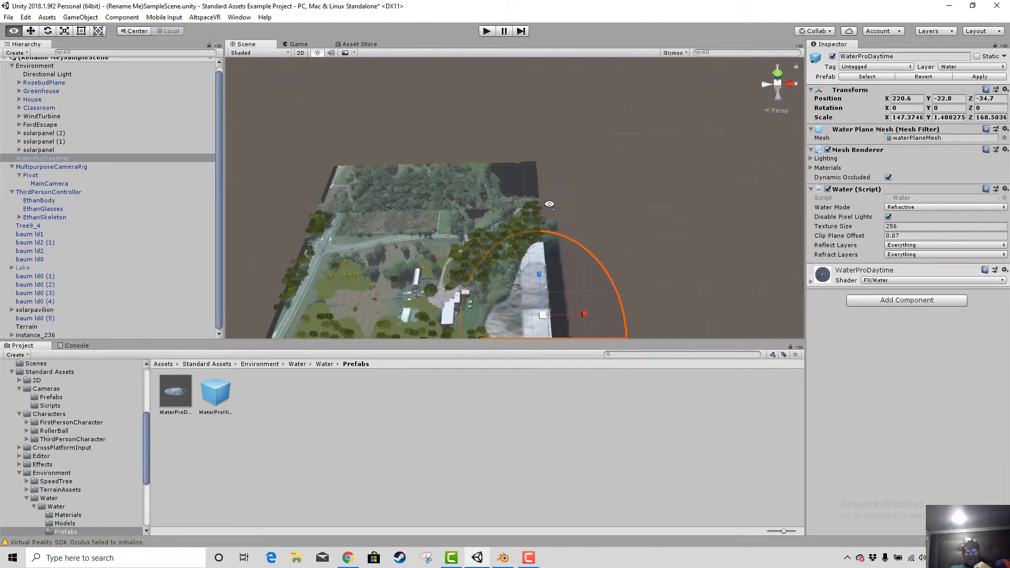
pyautogui.moveTo(552, 200); pyautogui.dragTo(555, 161, button='middle')
pyautogui.moveTo(587, 247); pyautogui.dragTo(584, 188, button='right')
pyautogui.moveTo(561, 290); pyautogui.dragTo(569, 132, button='middle')
pyautogui.moveTo(608, 218); pyautogui.dragTo(609, 198, button='right')
pyautogui.moveTo(575, 309); pyautogui.dragTo(573, 212, button='middle')
pyautogui.scroll(5, 576, 252)
pyautogui.scroll(4, 575, 251)
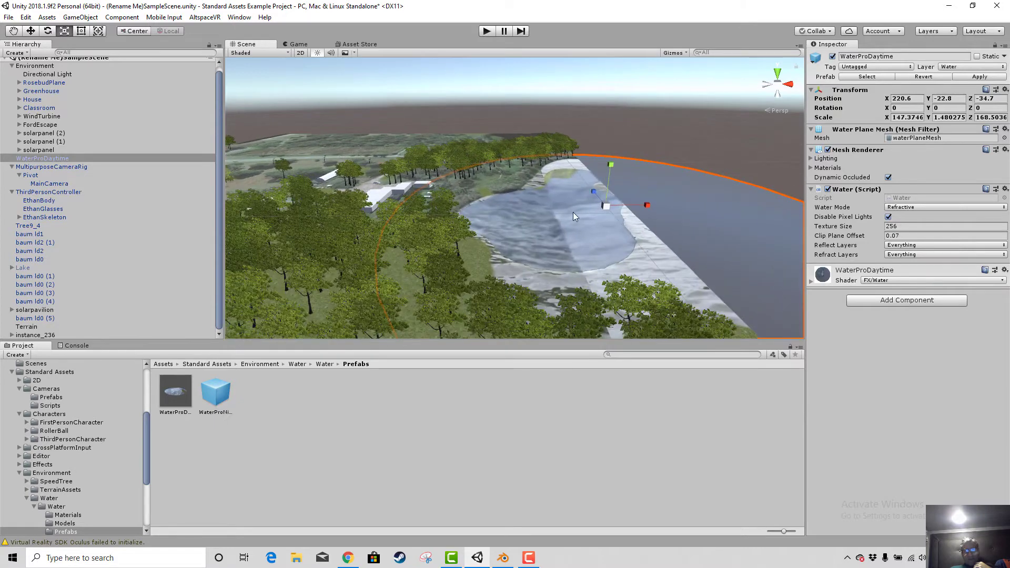
pyautogui.click(608, 119)
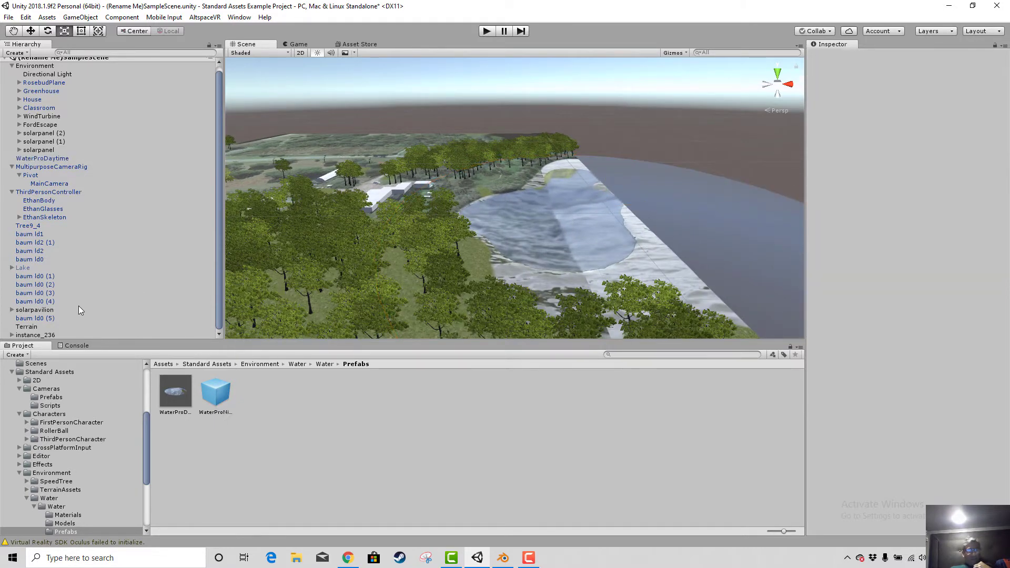
# Lower the Terrain strip between the lake and the open water with the Raise/Lower Terrain brush, raising its opacity to 7
pyautogui.click(606, 278)
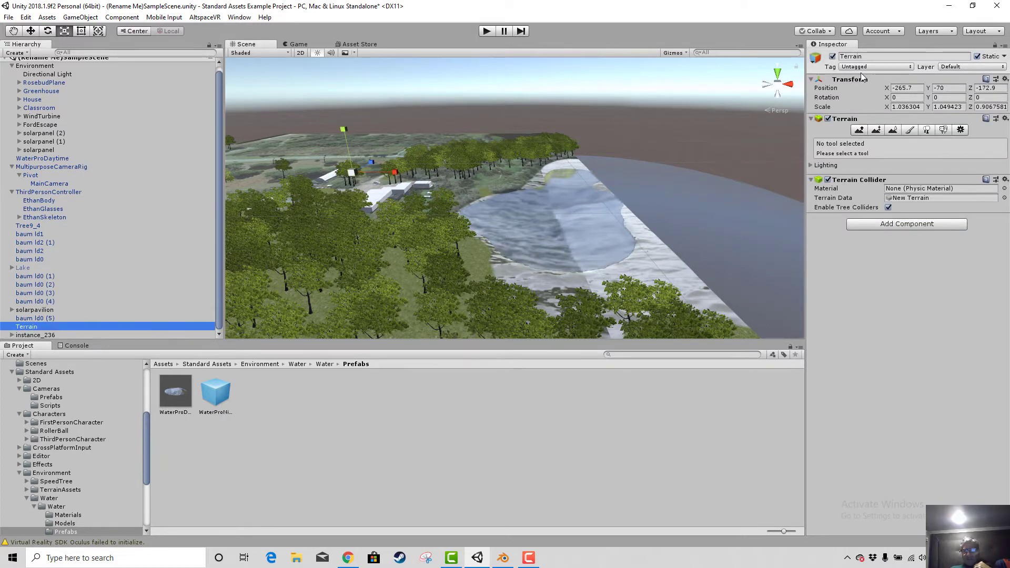
pyautogui.click(863, 129)
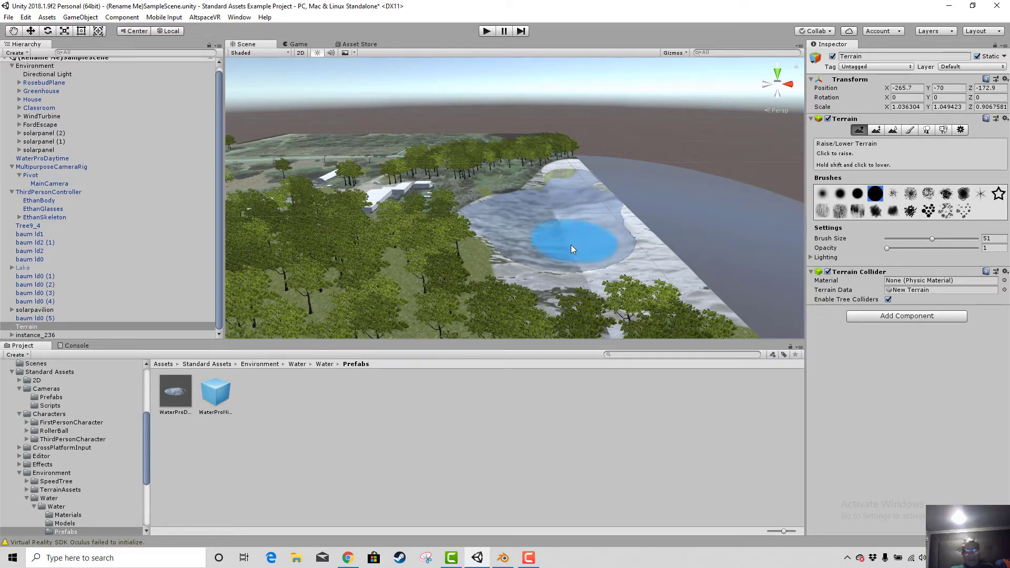
pyautogui.click(599, 222)
pyautogui.moveTo(598, 222)
pyautogui.mouseDown()
pyautogui.moveTo(625, 241)
pyautogui.moveTo(618, 273)
pyautogui.moveTo(614, 263)
pyautogui.moveTo(633, 260)
pyautogui.moveTo(634, 223)
pyautogui.moveTo(642, 229)
pyautogui.mouseUp()
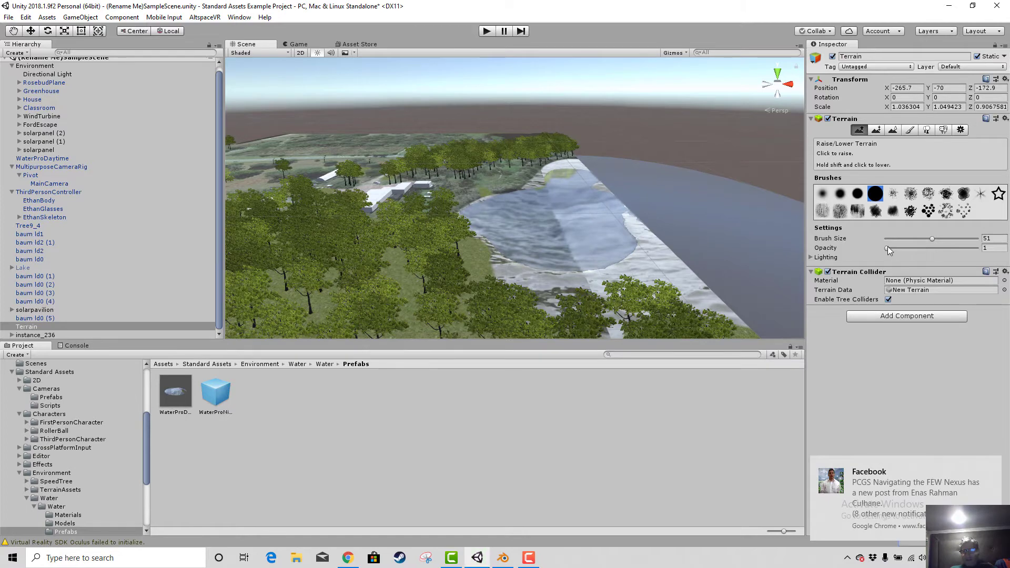
pyautogui.moveTo(891, 248); pyautogui.dragTo(895, 248)
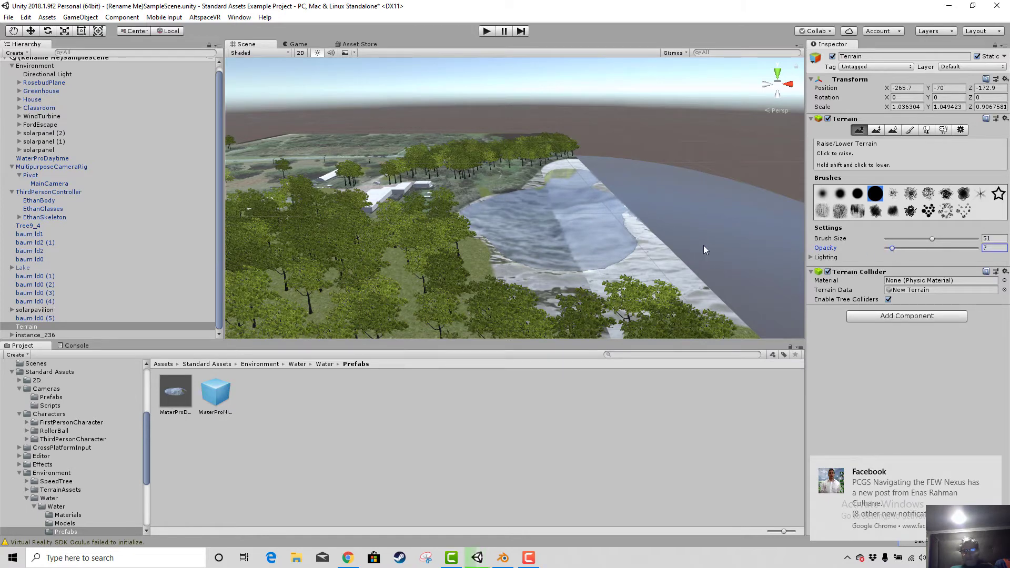
pyautogui.moveTo(634, 230)
pyautogui.mouseDown()
pyautogui.moveTo(656, 266)
pyautogui.moveTo(688, 278)
pyautogui.moveTo(668, 239)
pyautogui.moveTo(614, 209)
pyautogui.mouseUp()
pyautogui.scroll(2, 598, 243)
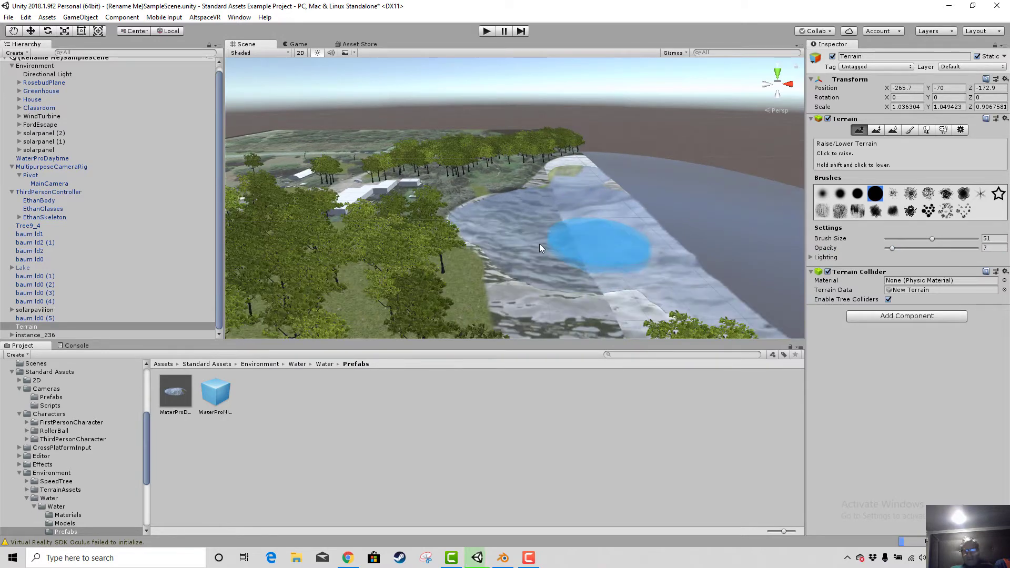
pyautogui.scroll(2, 538, 244)
# Set the terrain brush to size 18 and opacity 4, and sculpt the lakeshore nearest the buildings and trees
pyautogui.click(892, 249)
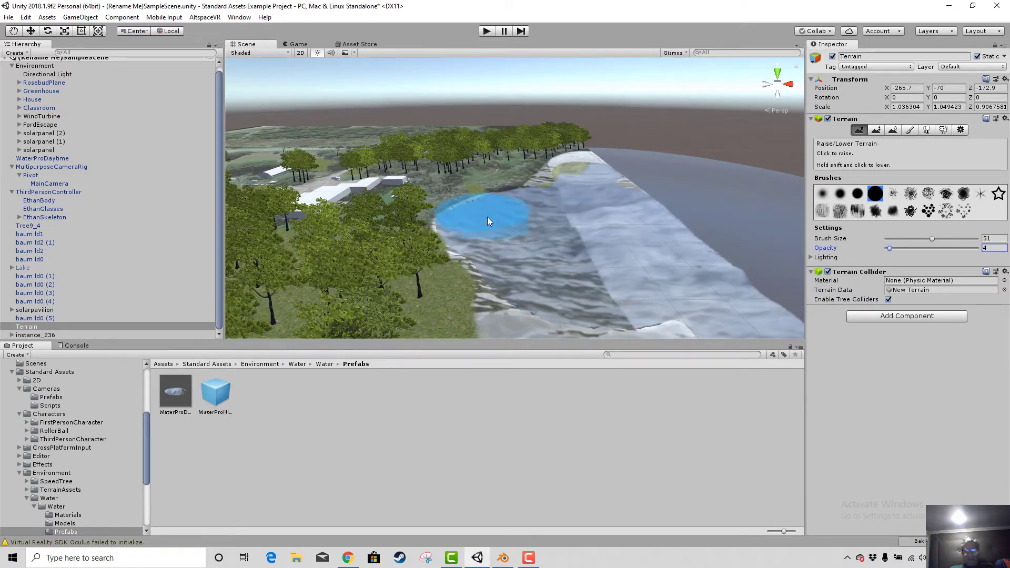
pyautogui.click(901, 238)
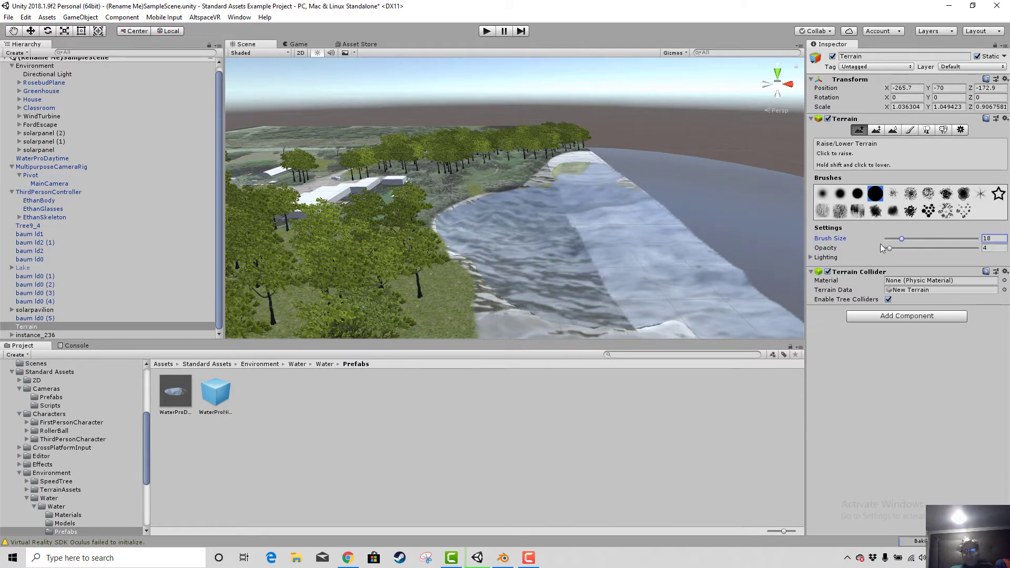
pyautogui.click(479, 213)
pyautogui.click(484, 207)
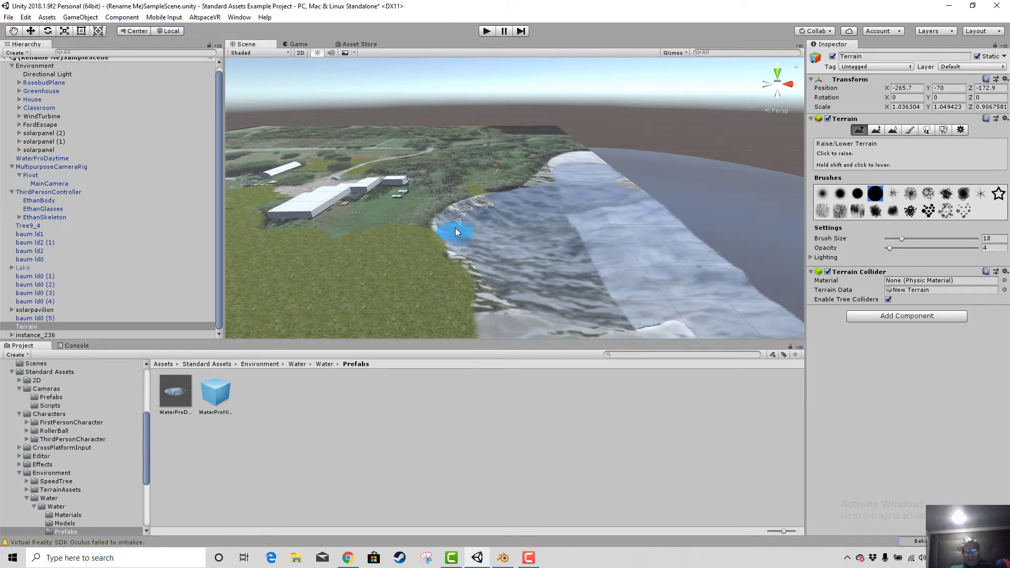
pyautogui.click(453, 213)
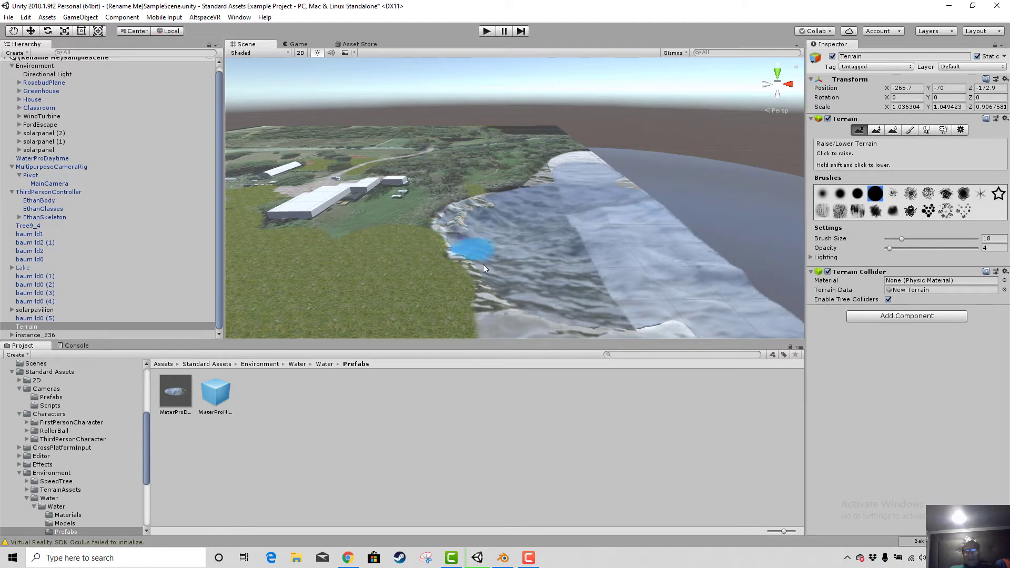
pyautogui.moveTo(505, 281); pyautogui.dragTo(529, 290)
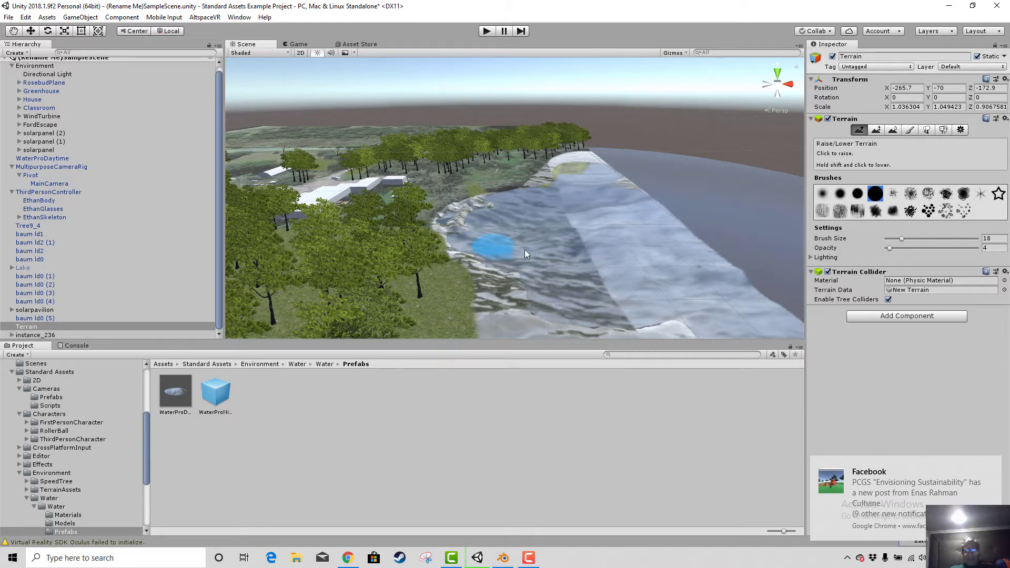
# Lower the bumps of terrain sticking out of the water along the building-side lakeshore
pyautogui.scroll(5, 525, 250)
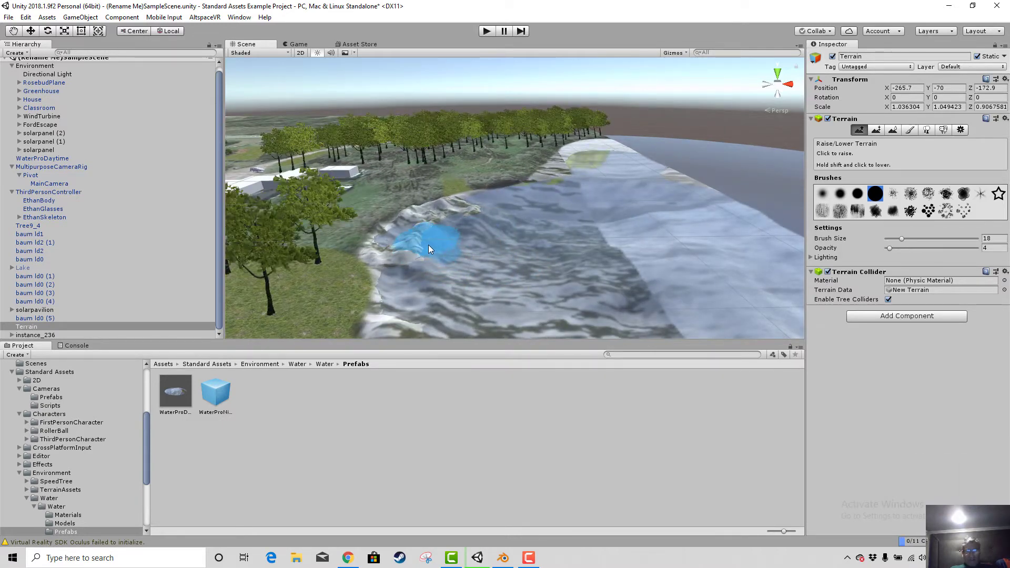
pyautogui.keyDown('shift'); pyautogui.click(436, 228); pyautogui.keyUp('shift')
pyautogui.keyDown('shift'); pyautogui.click(469, 208); pyautogui.keyUp('shift')
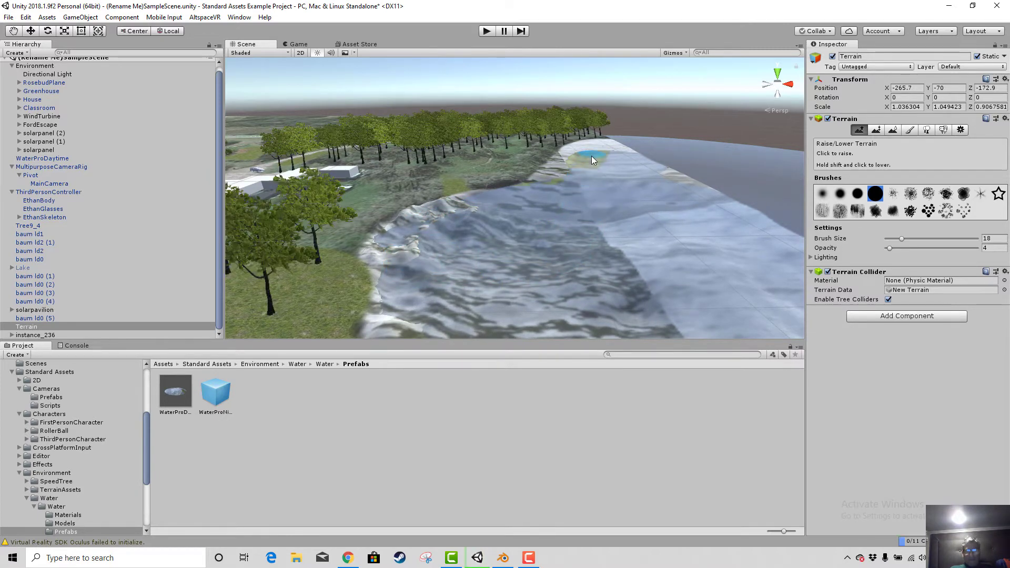
pyautogui.keyDown('shift'); pyautogui.click(431, 264); pyautogui.keyUp('shift')
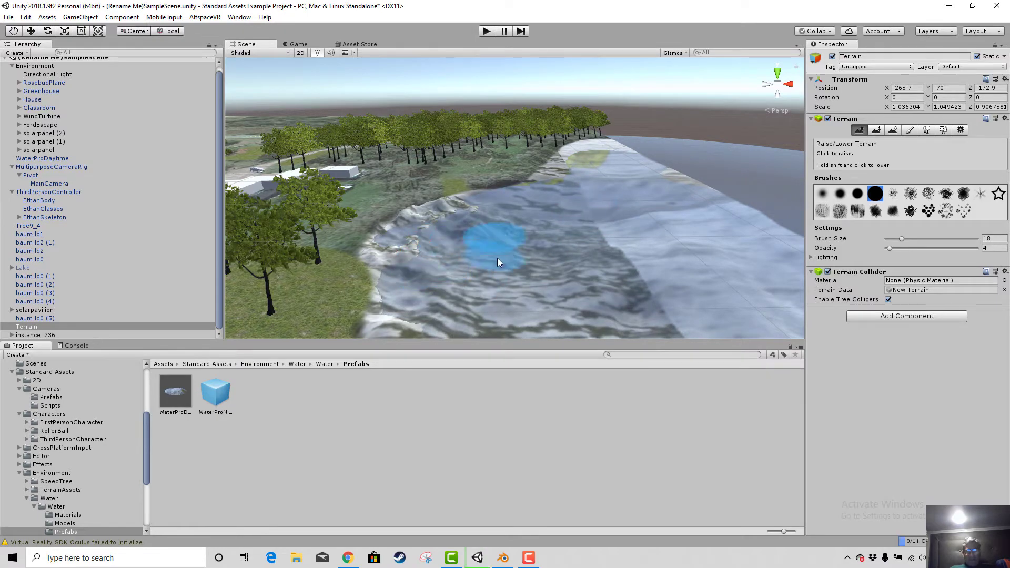
pyautogui.scroll(3, 500, 268)
pyautogui.scroll(-7, 499, 274)
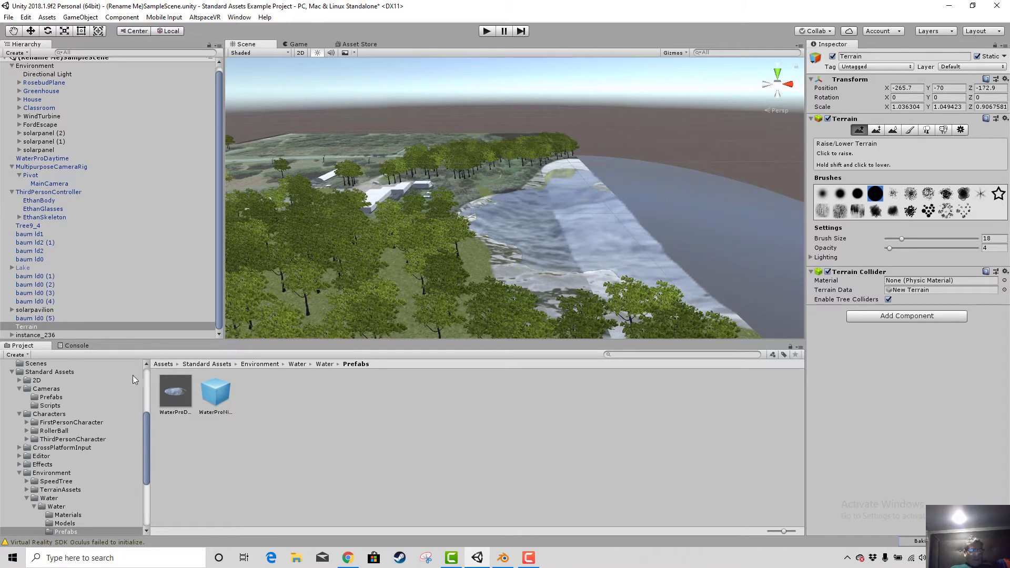
# Select the scene's WaterProDaytime plane and raise it to Y -22.2 with the Move tool
pyautogui.click(187, 389)
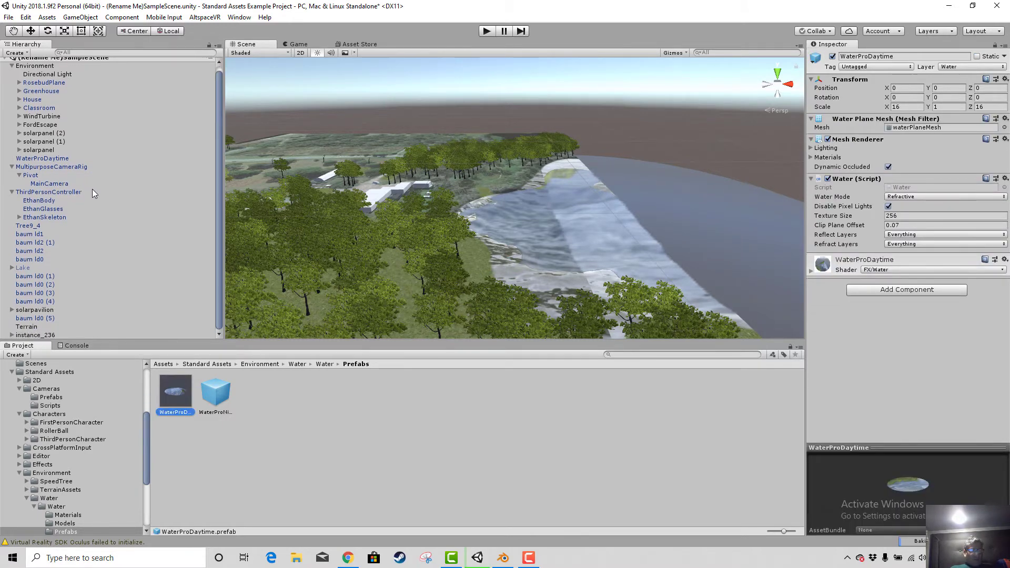
pyautogui.scroll(1, 73, 250)
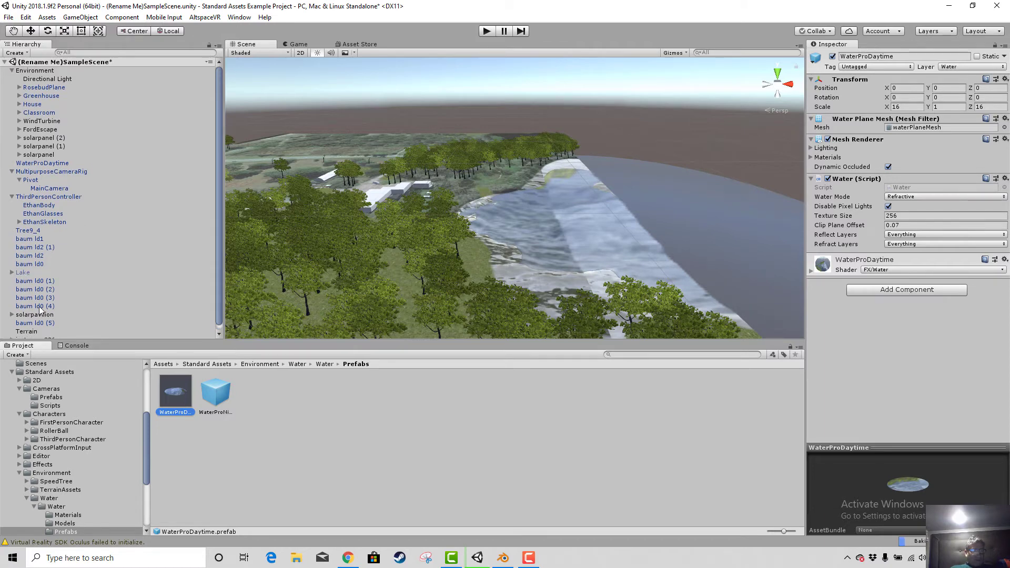
pyautogui.click(53, 335)
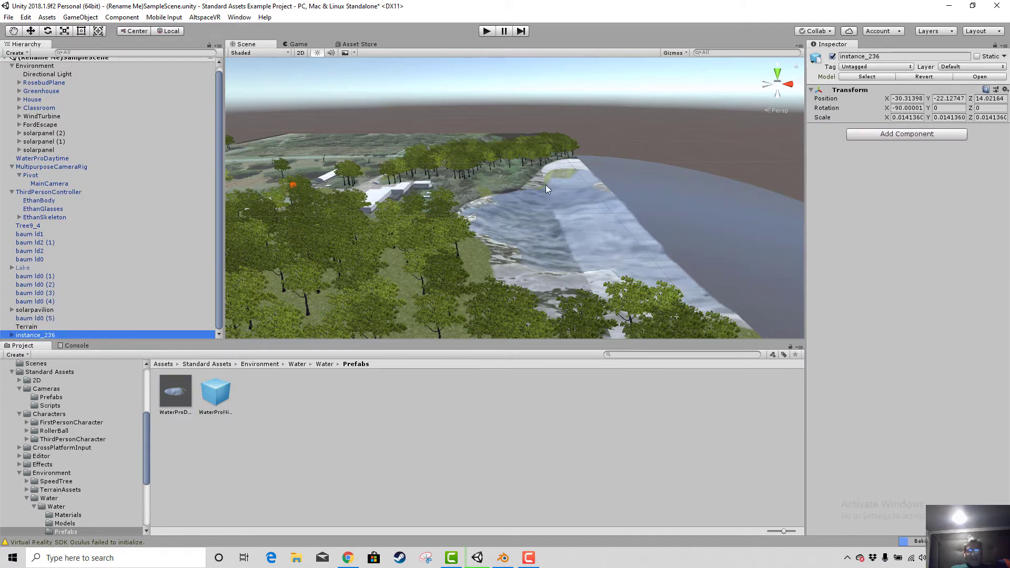
pyautogui.click(635, 210)
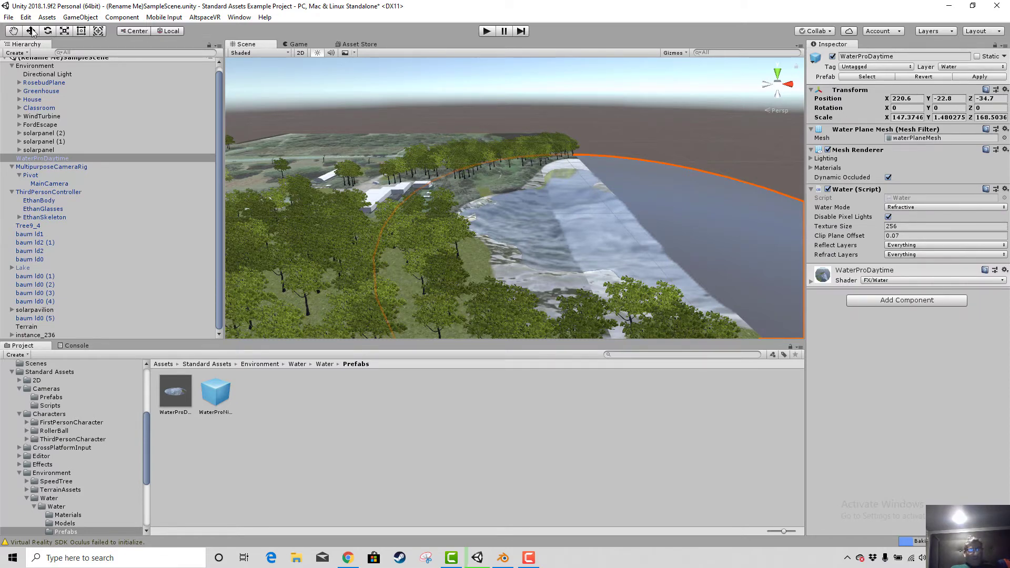
pyautogui.click(613, 141)
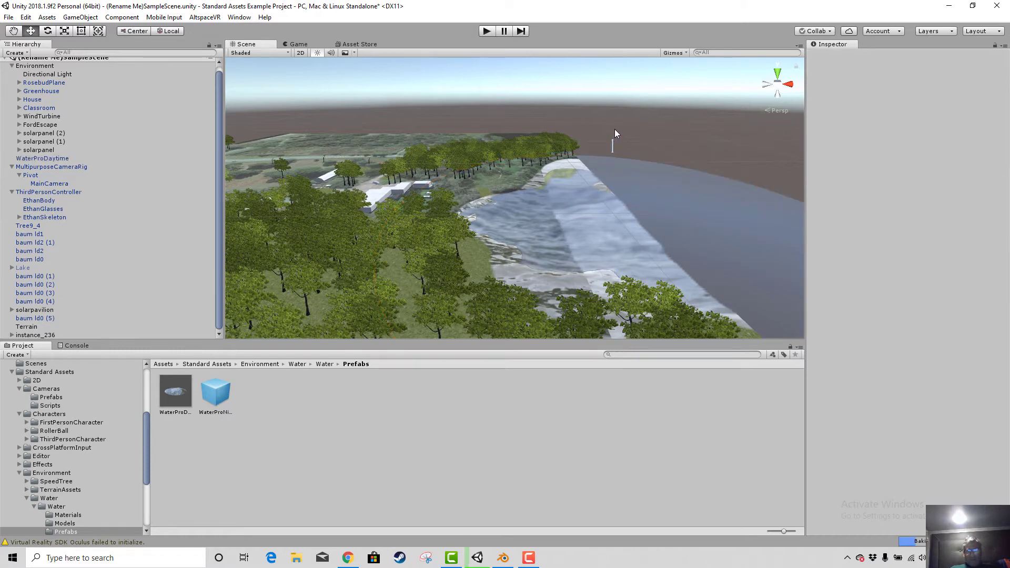
pyautogui.click(668, 223)
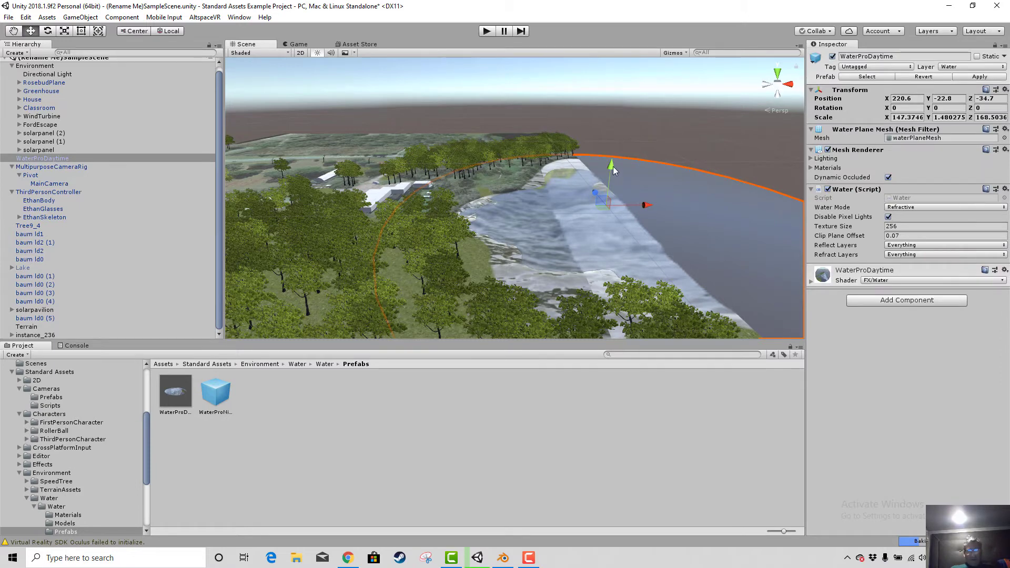
pyautogui.moveTo(613, 166)
pyautogui.mouseDown()
pyautogui.moveTo(619, 123)
pyautogui.moveTo(621, 167)
pyautogui.mouseUp()
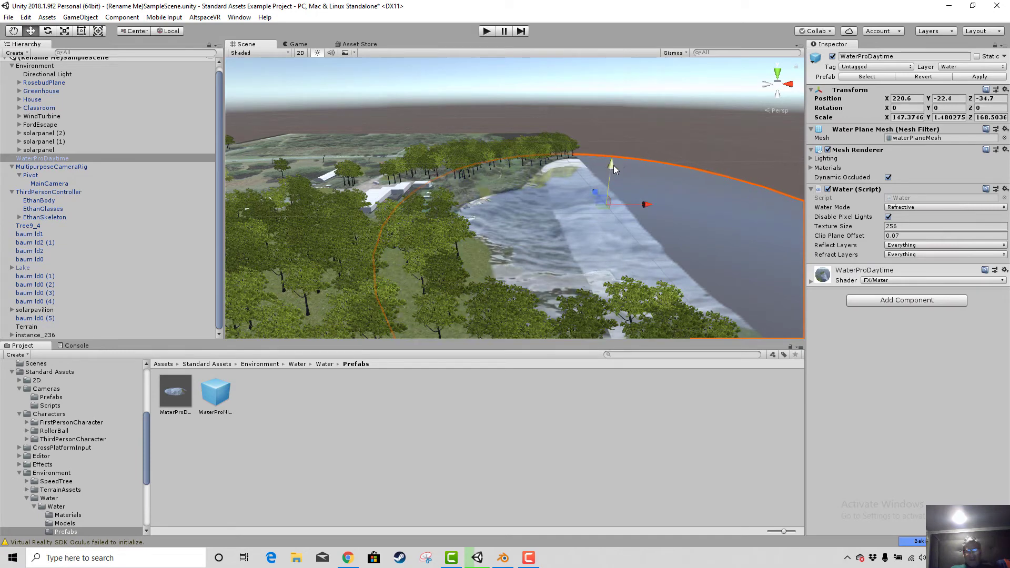
pyautogui.scroll(5, 602, 194)
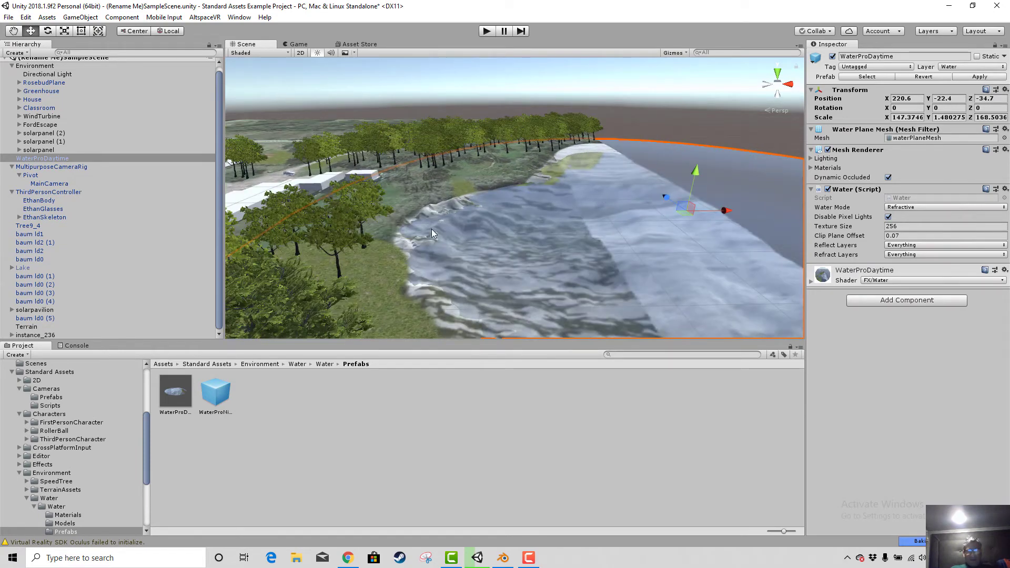
pyautogui.moveTo(696, 171); pyautogui.dragTo(695, 171)
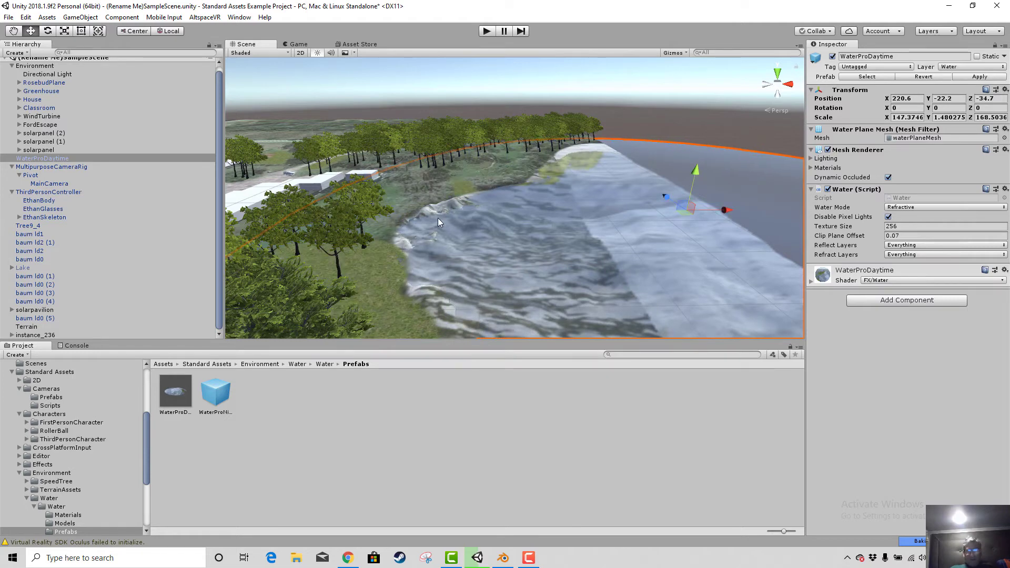
# Reduce the terrain brush opacity to 2 and lower the rocky peaks along the Terrain's shoreline towards the far bank
pyautogui.scroll(5, 446, 206)
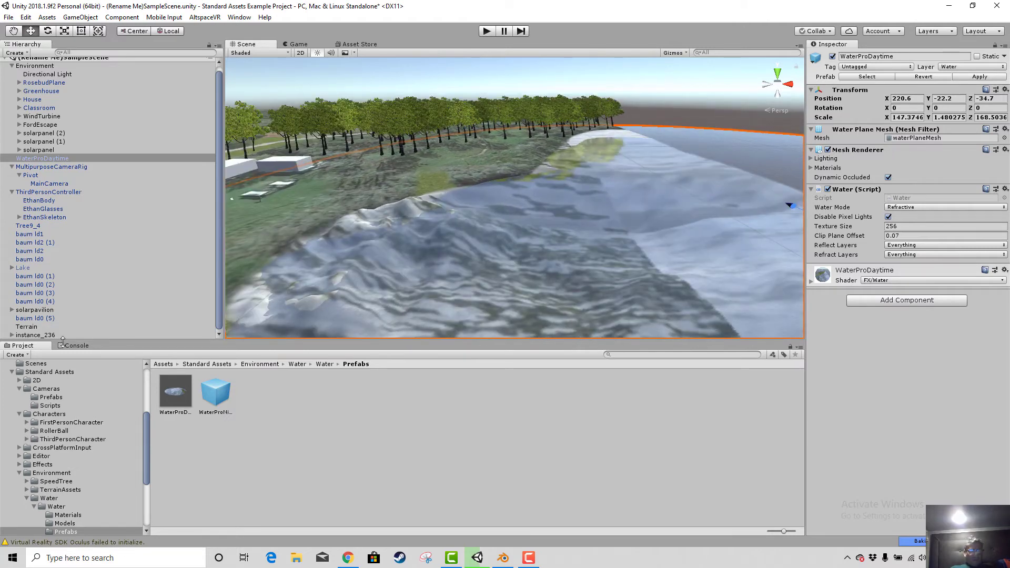
pyautogui.click(26, 327)
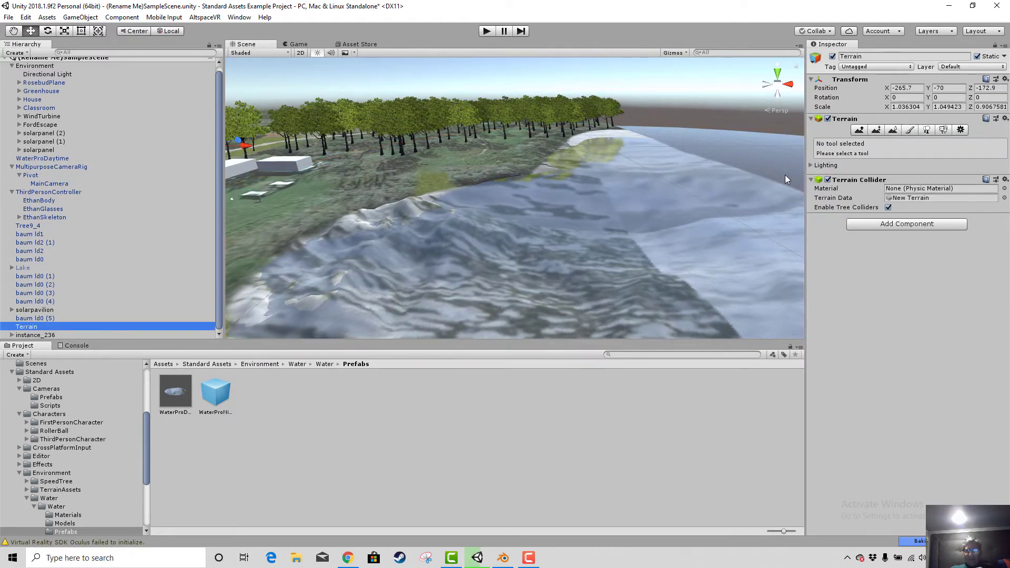
pyautogui.click(863, 130)
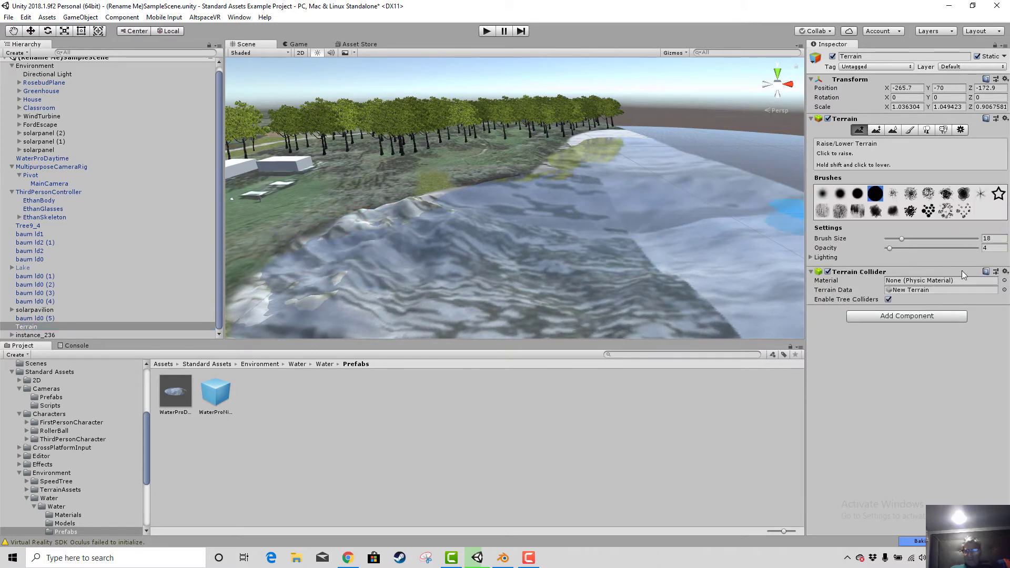
pyautogui.moveTo(891, 249); pyautogui.dragTo(889, 249)
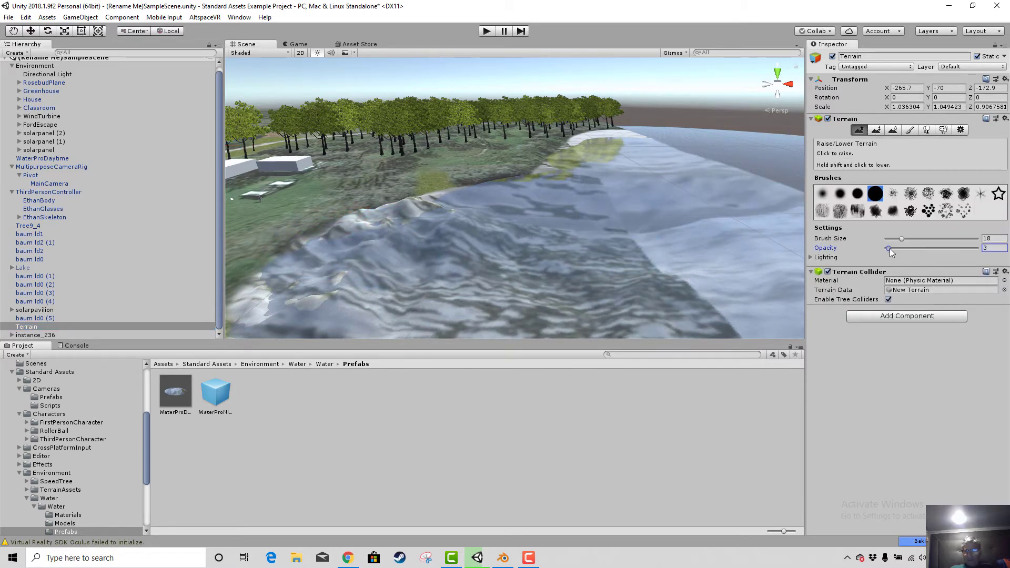
pyautogui.click(378, 217)
pyautogui.moveTo(377, 217)
pyautogui.mouseDown()
pyautogui.moveTo(371, 223)
pyautogui.moveTo(432, 205)
pyautogui.moveTo(371, 231)
pyautogui.moveTo(370, 240)
pyautogui.moveTo(398, 235)
pyautogui.moveTo(332, 271)
pyautogui.moveTo(315, 301)
pyautogui.moveTo(283, 309)
pyautogui.moveTo(312, 279)
pyautogui.moveTo(402, 232)
pyautogui.moveTo(578, 193)
pyautogui.mouseUp()
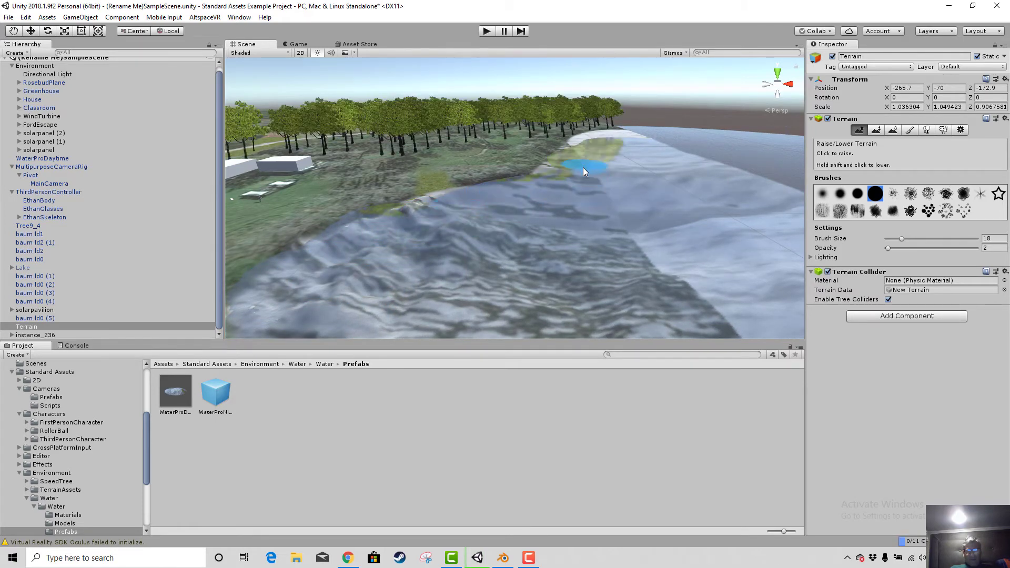
pyautogui.click(704, 233)
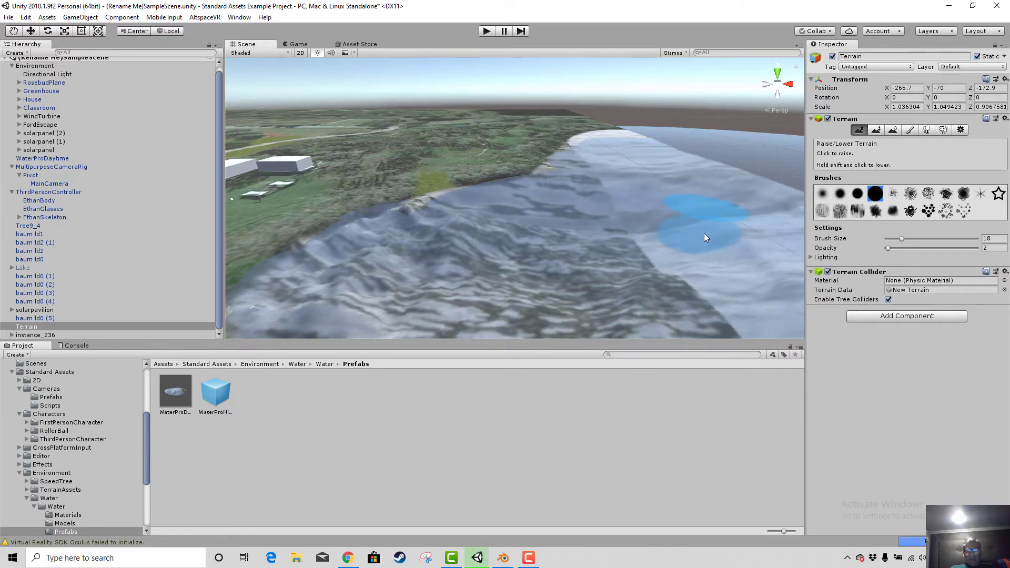
# Smooth out the grassy shore's remaining bumps beside the trees with short terrain brush strokes, and check the lake edge
pyautogui.scroll(-2, 549, 288)
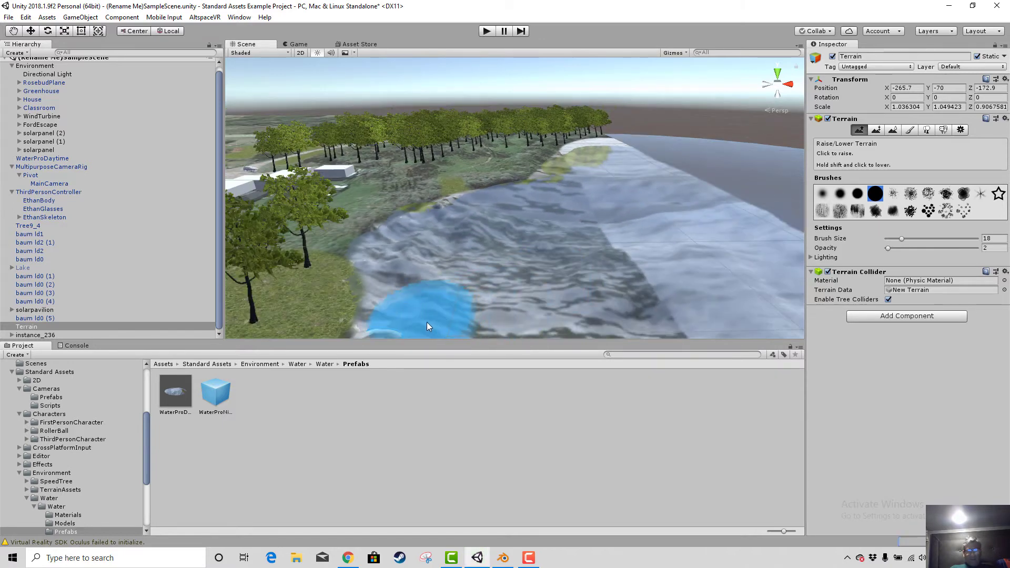
pyautogui.scroll(-2, 485, 303)
pyautogui.click(466, 284)
pyautogui.click(452, 277)
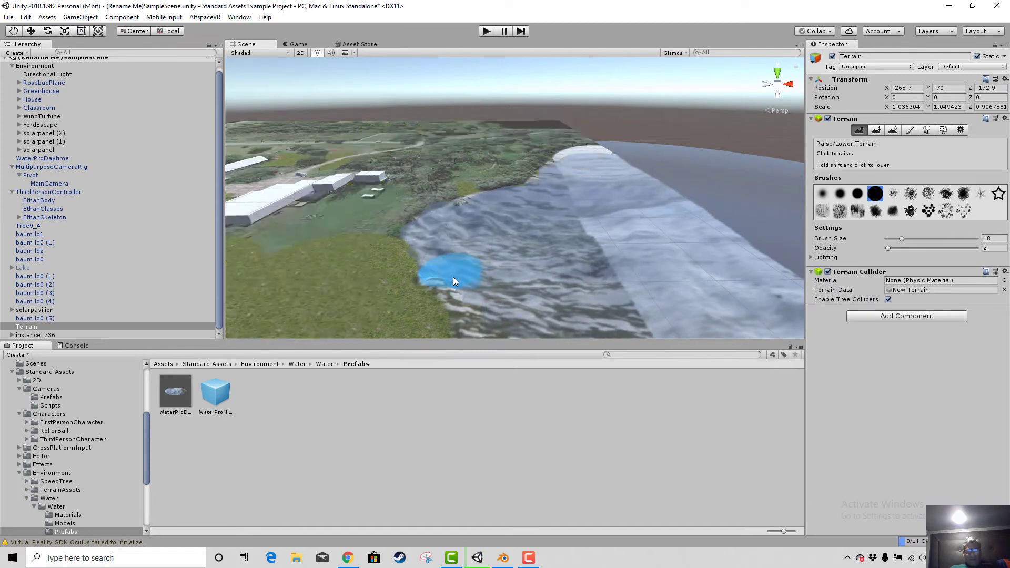
pyautogui.click(476, 302)
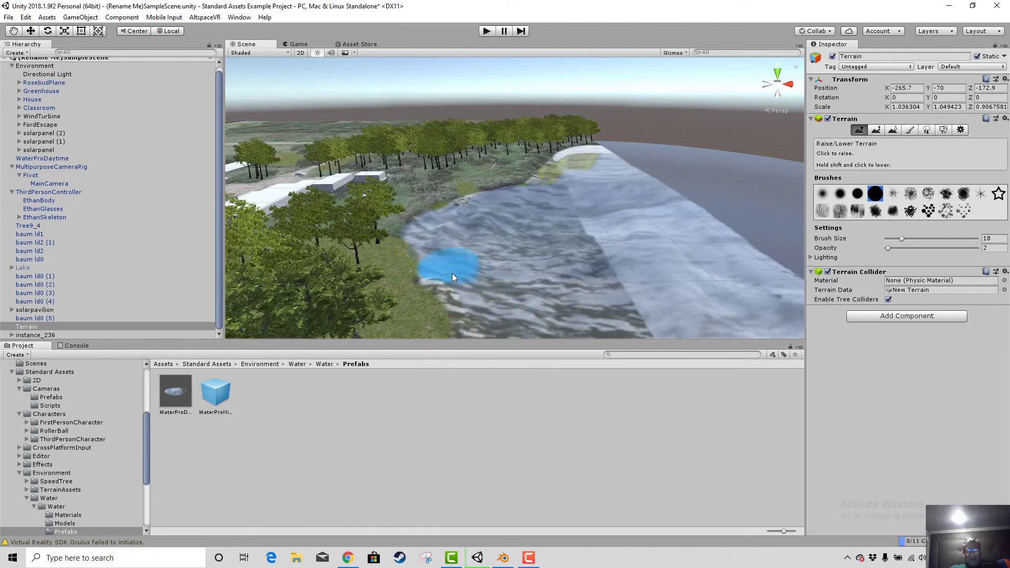
pyautogui.scroll(3, 527, 241)
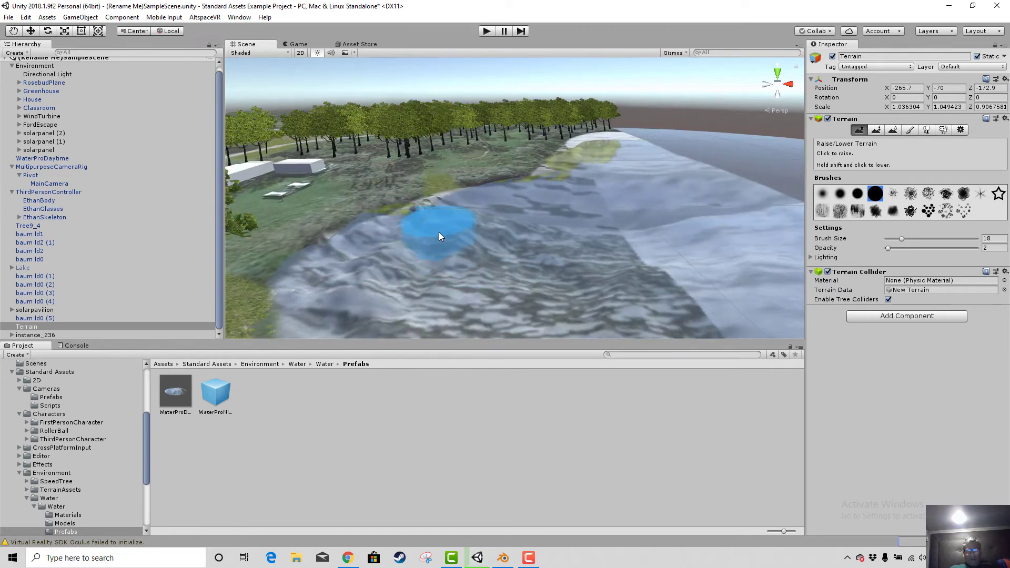
pyautogui.scroll(-3, 438, 230)
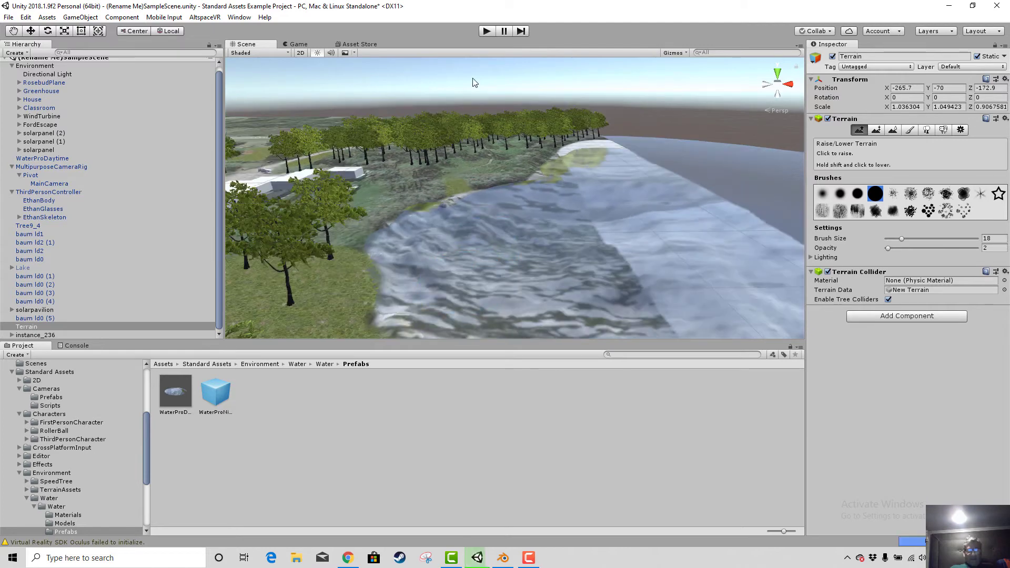
# Run the scene in play mode and take Ethan across the grass and over the bank into the lake
pyautogui.click(486, 31)
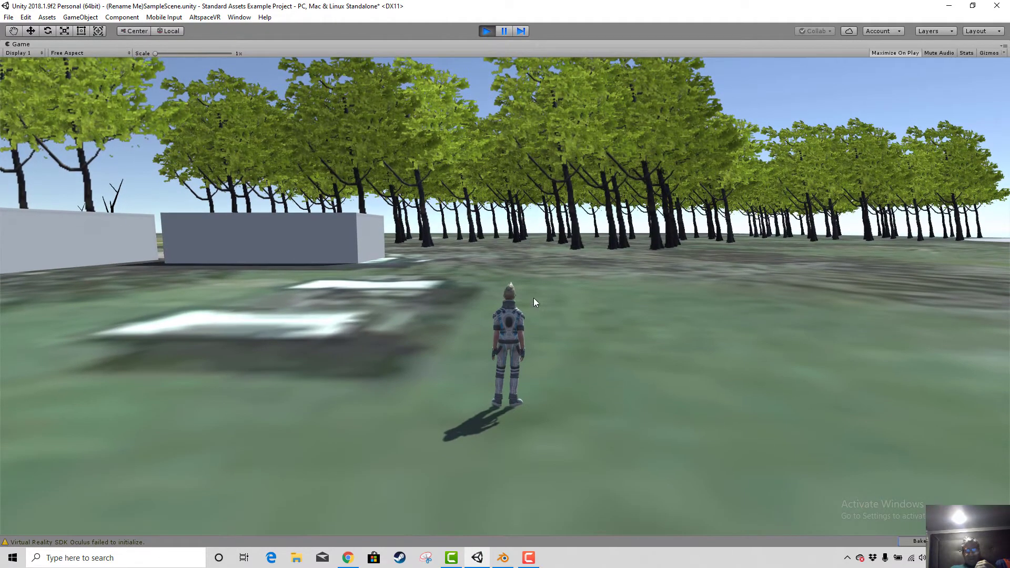
pyautogui.press('s')
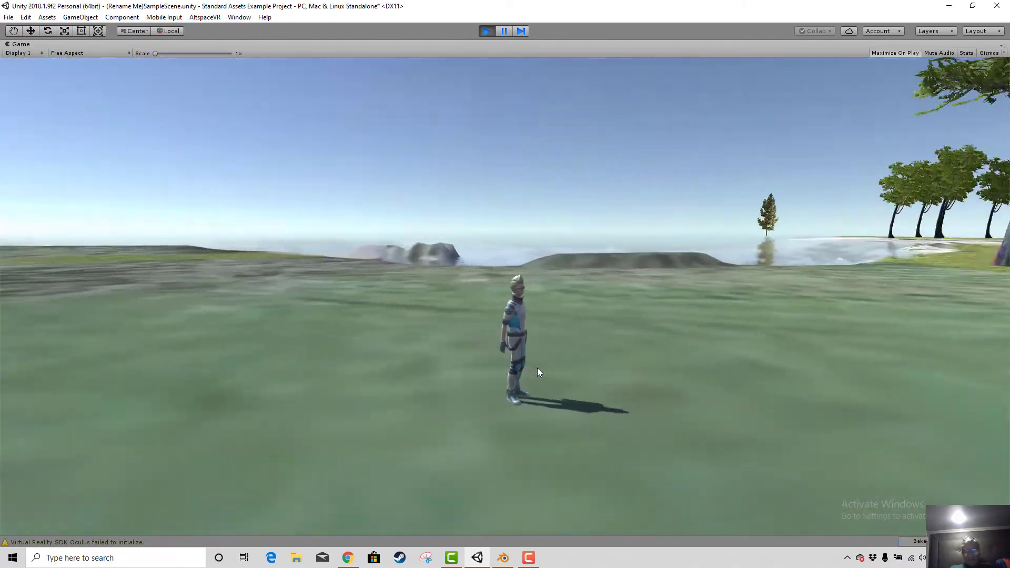
pyautogui.press('w')
pyautogui.press('w')
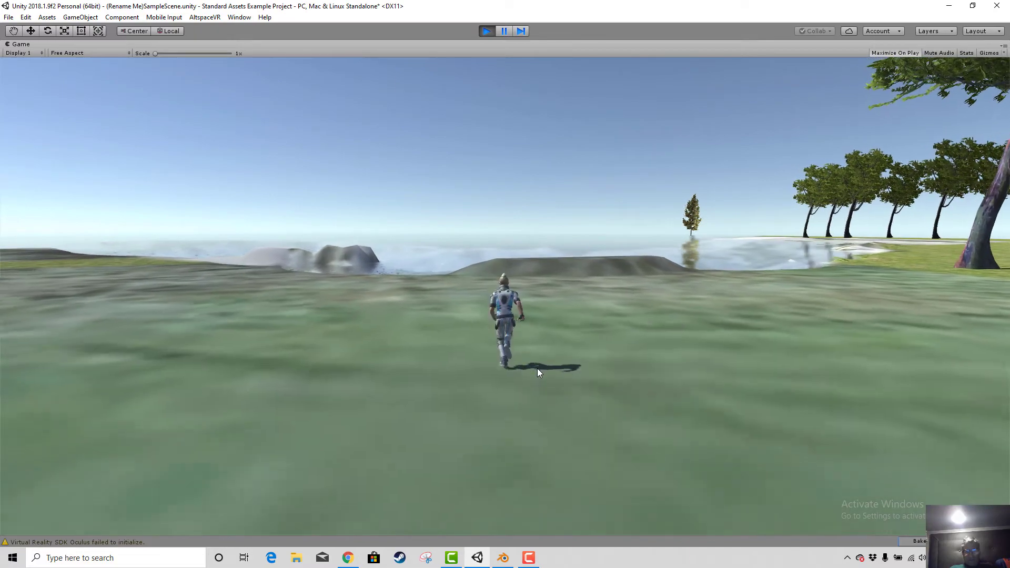
pyautogui.press('w')
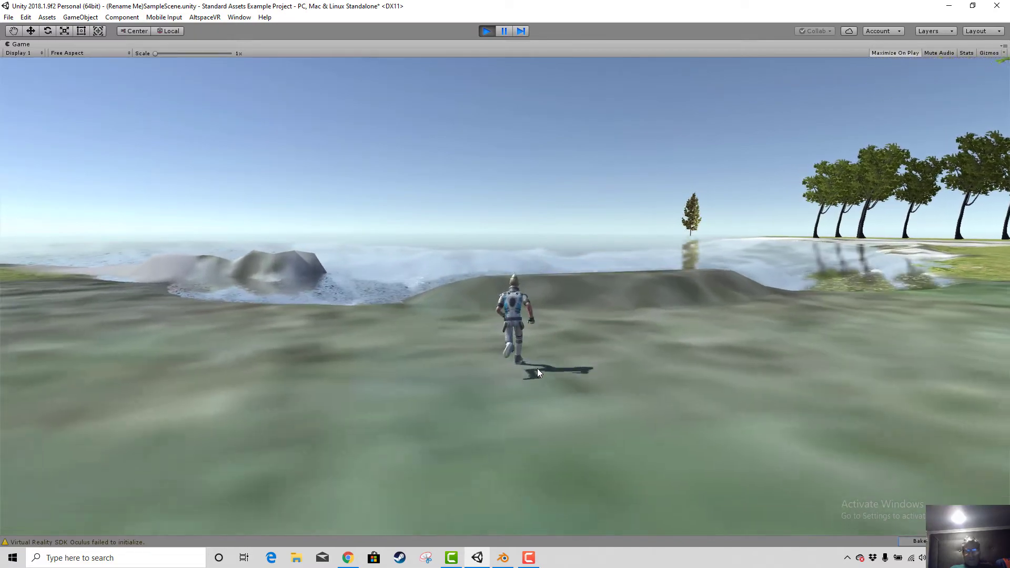
pyautogui.press('a')
pyautogui.press('w')
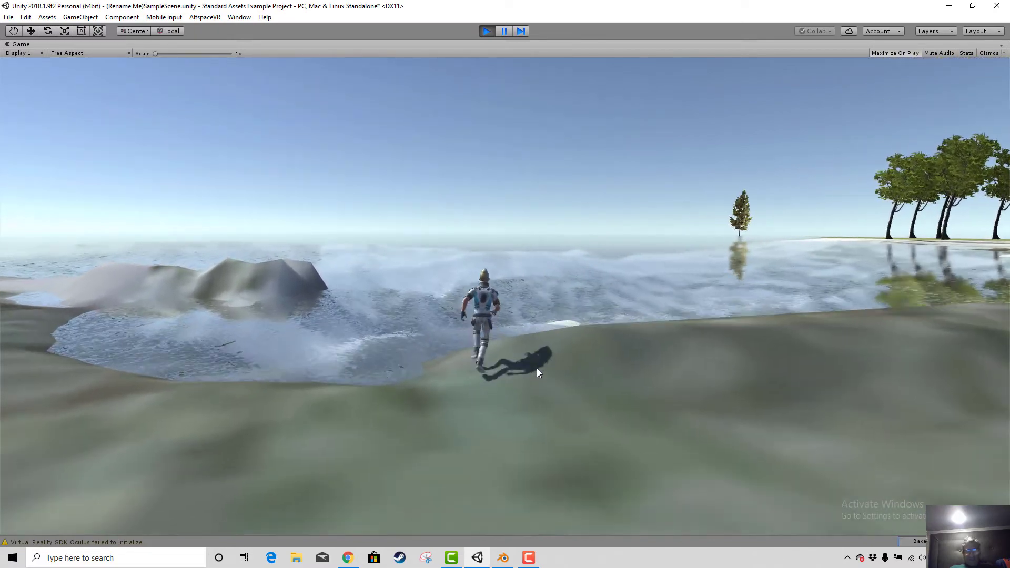
pyautogui.press('w')
pyautogui.press('c')
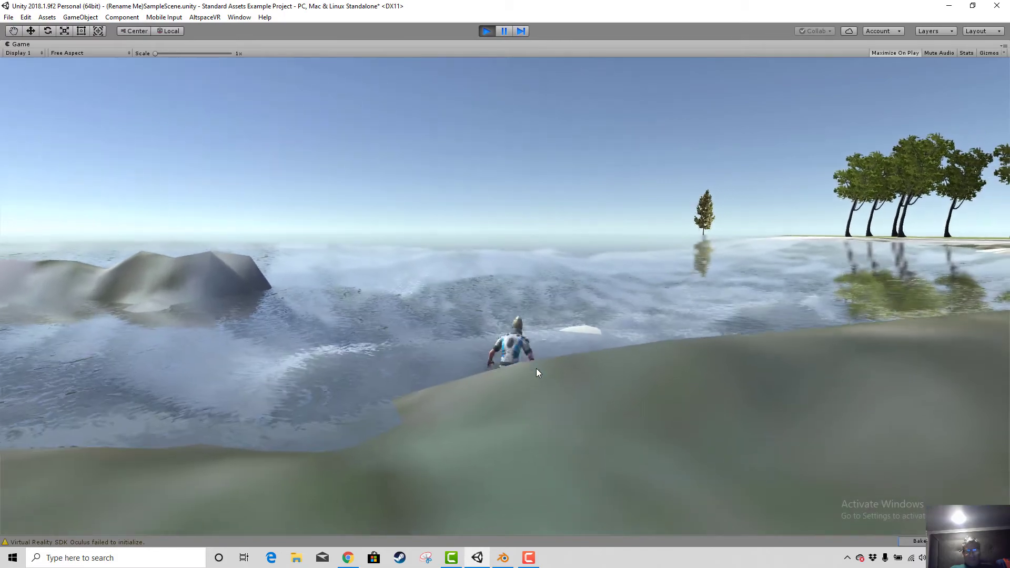
pyautogui.press('w')
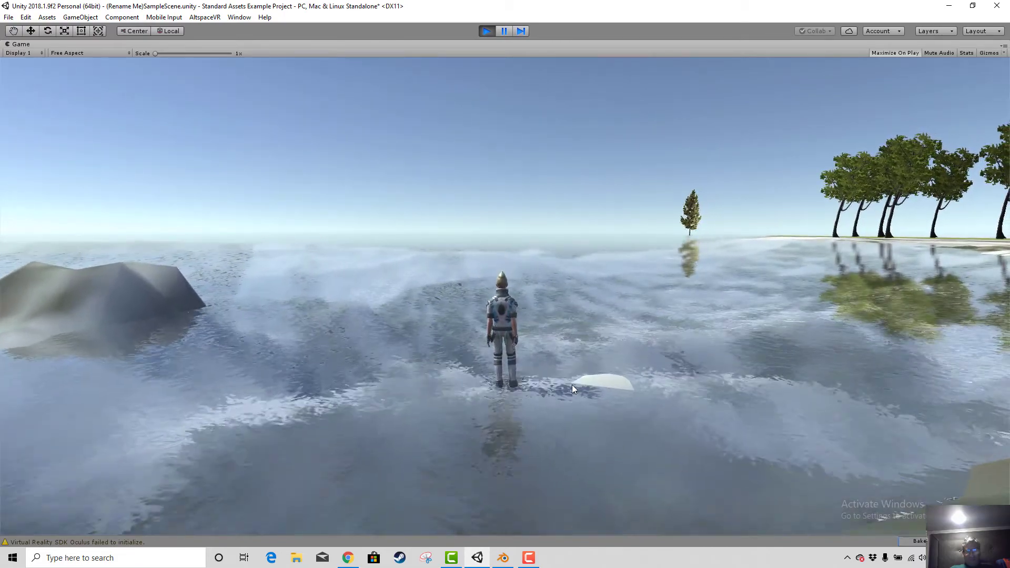
# Wade Ethan through the water to the rocky mound, jump onto it to inspect it, and exit play mode
pyautogui.press('a')
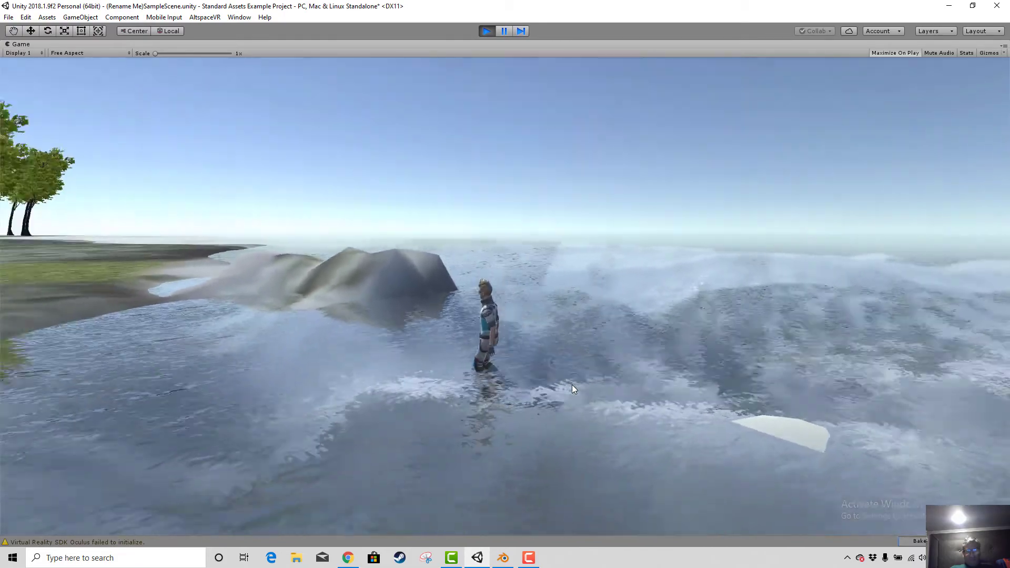
pyautogui.press('w')
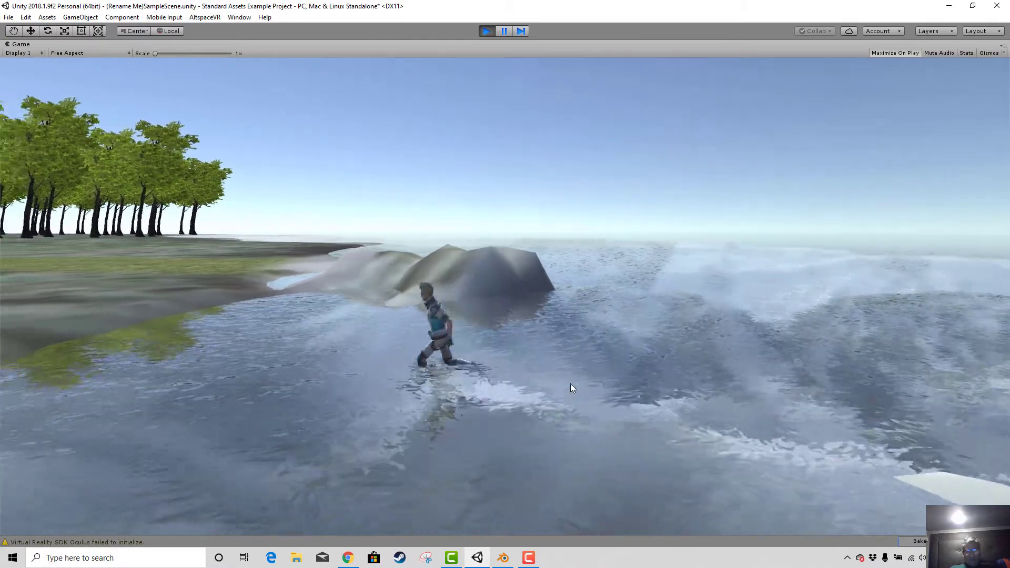
pyautogui.press('w')
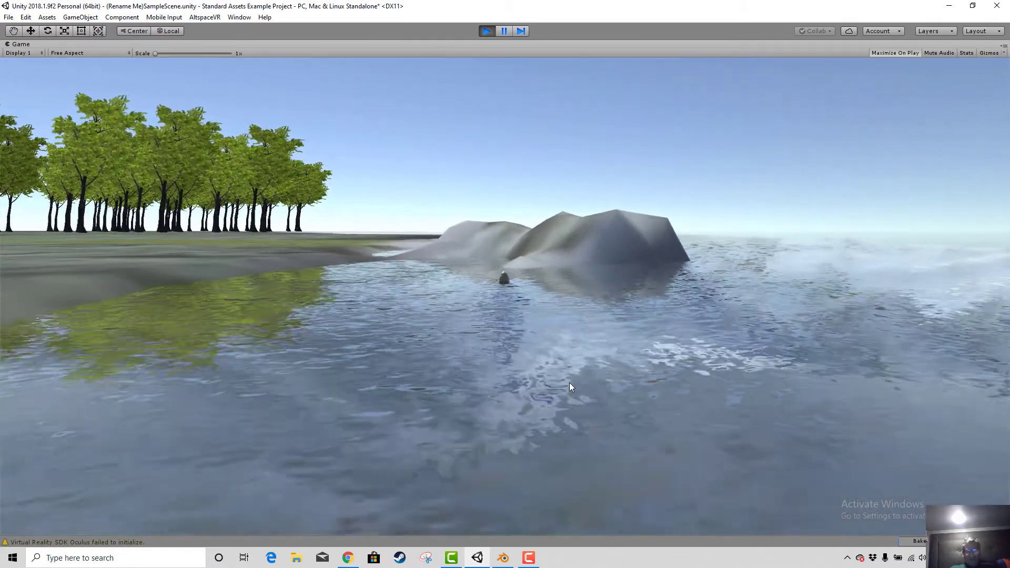
pyautogui.press('w')
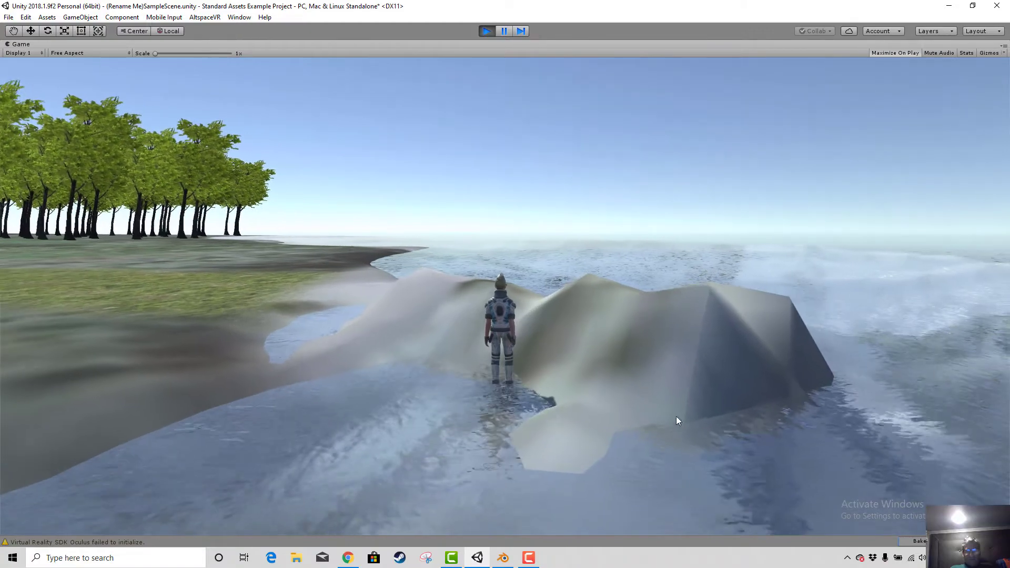
pyautogui.press('d')
pyautogui.press('d')
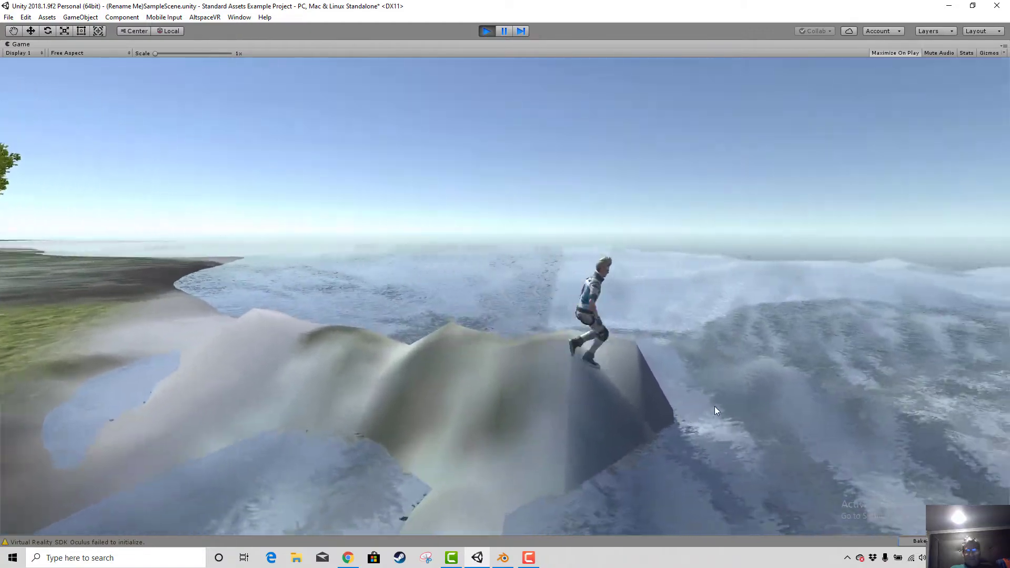
pyautogui.press('a')
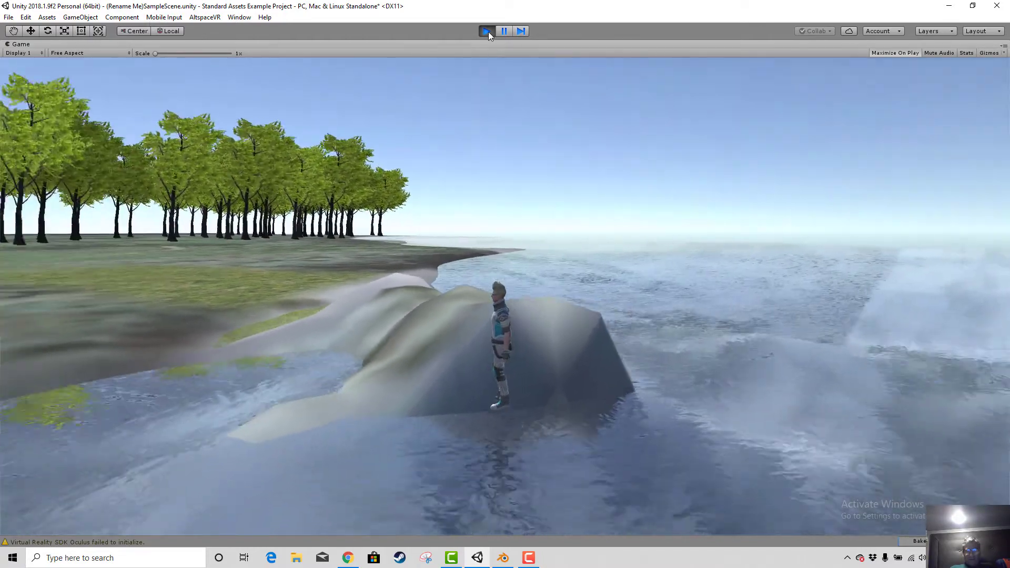
pyautogui.click(488, 32)
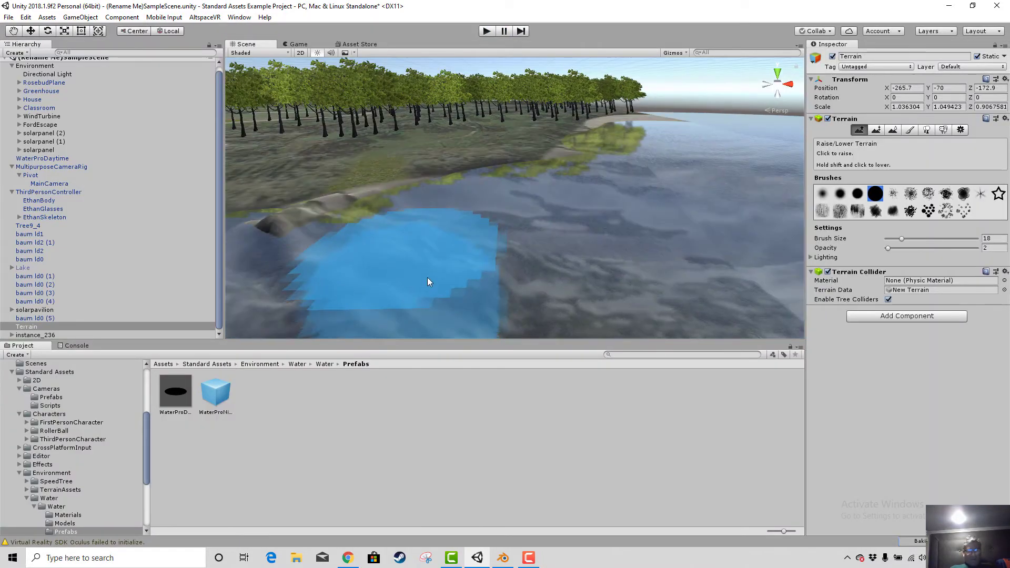
# Lower the rocky mound sticking out of the lake near the building-side shore with the terrain brush
pyautogui.moveTo(445, 273)
pyautogui.mouseDown(button='middle')
pyautogui.moveTo(480, 275)
pyautogui.moveTo(455, 265)
pyautogui.moveTo(448, 276)
pyautogui.mouseUp(button='middle')
pyautogui.click(518, 278)
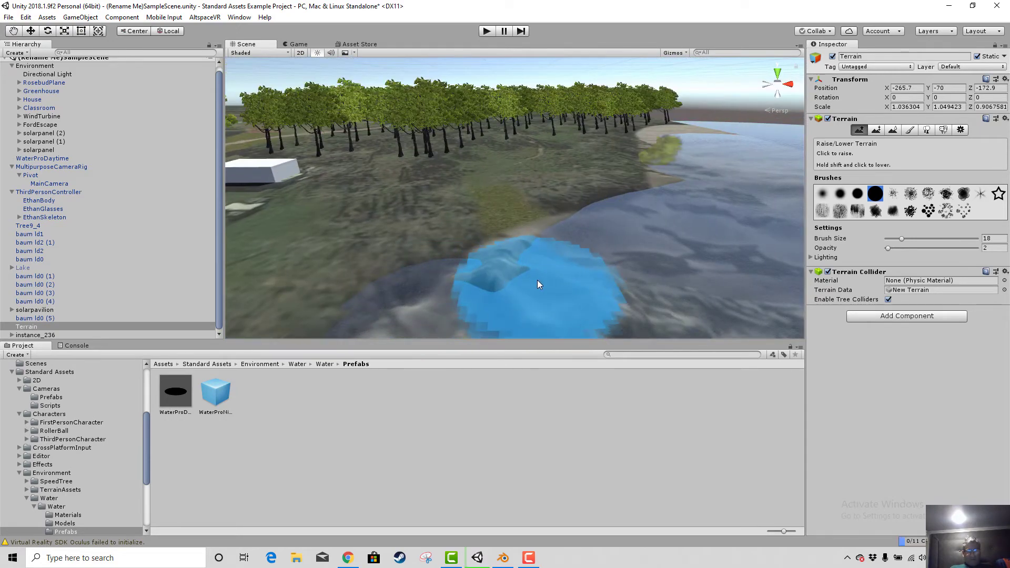
pyautogui.click(541, 291)
pyautogui.click(548, 295)
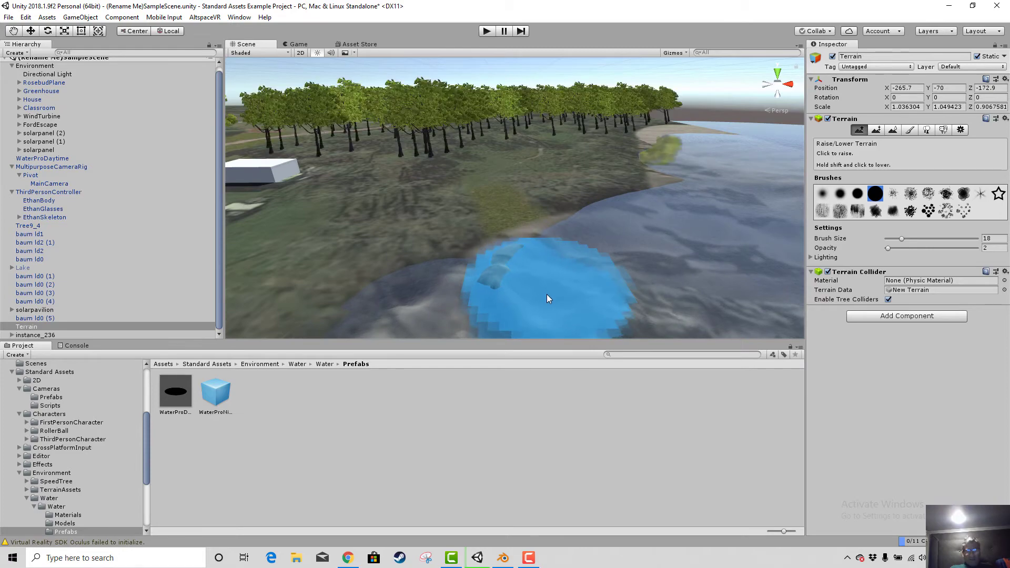
pyautogui.scroll(-3, 658, 280)
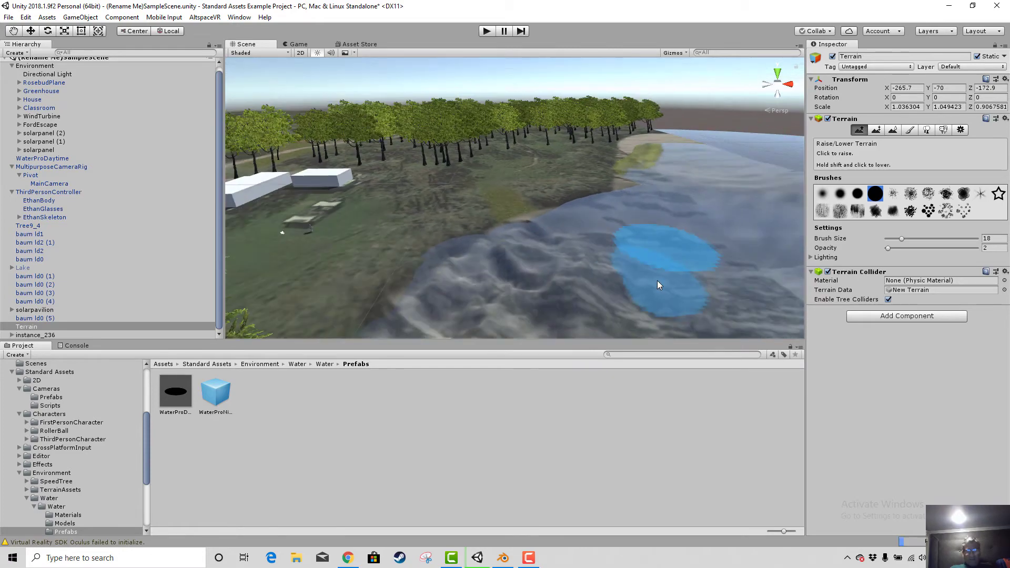
pyautogui.scroll(-5, 657, 253)
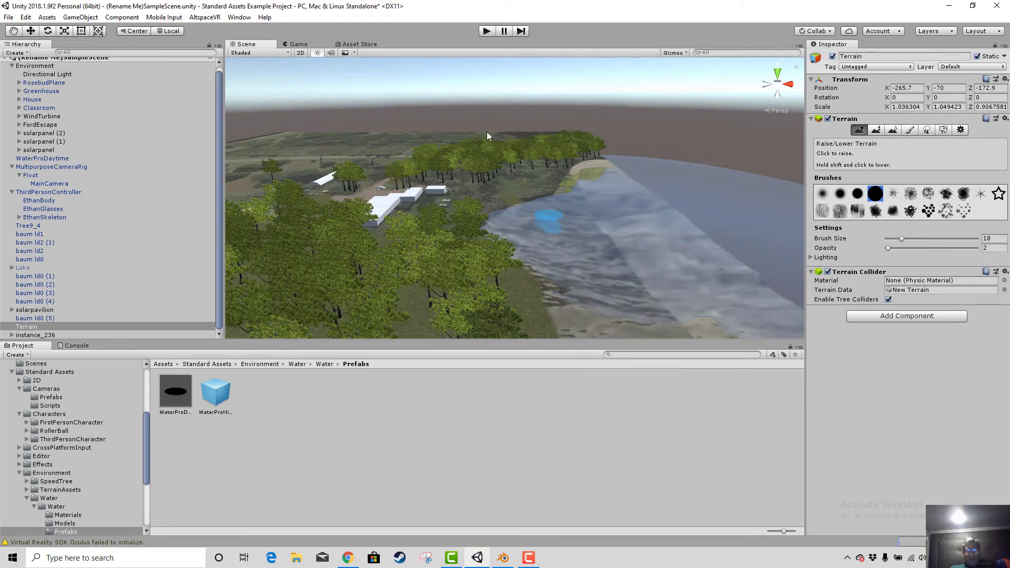
# Play the scene again and run Ethan past the reshaped shoreline into the lake, turning towards the lone conifer
pyautogui.click(487, 31)
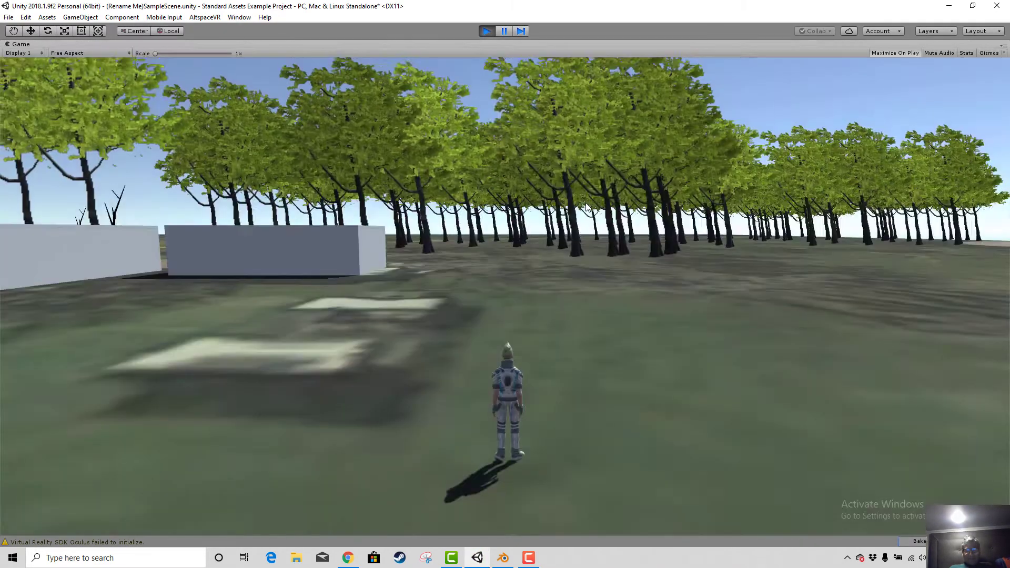
pyautogui.press('w')
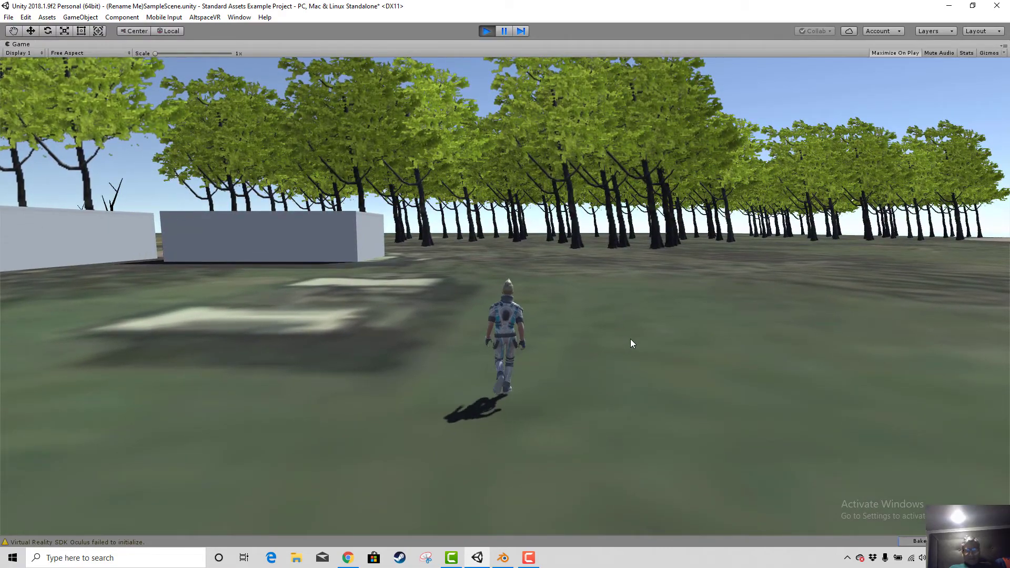
pyautogui.press('d')
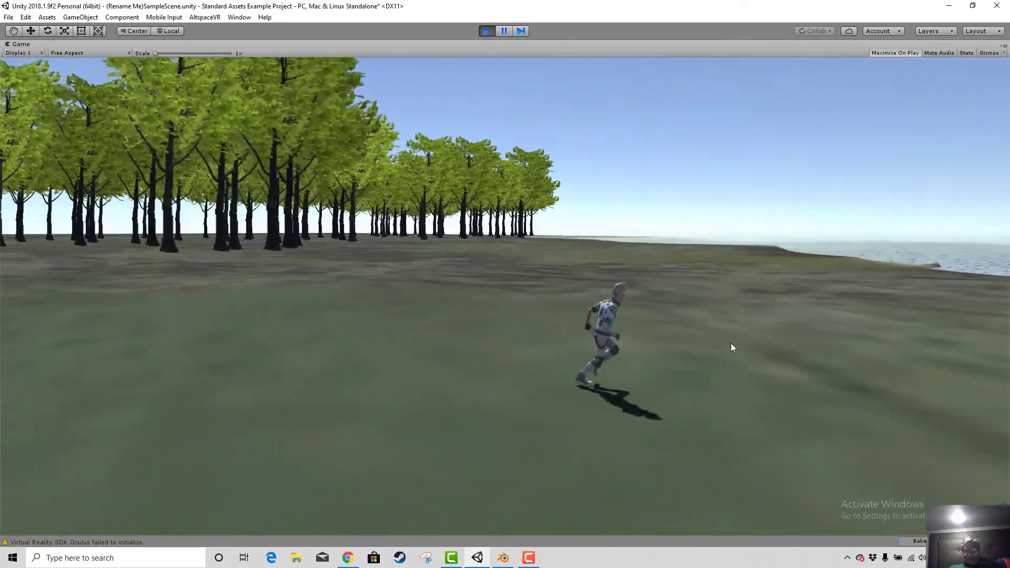
pyautogui.press('w')
pyautogui.press('w')
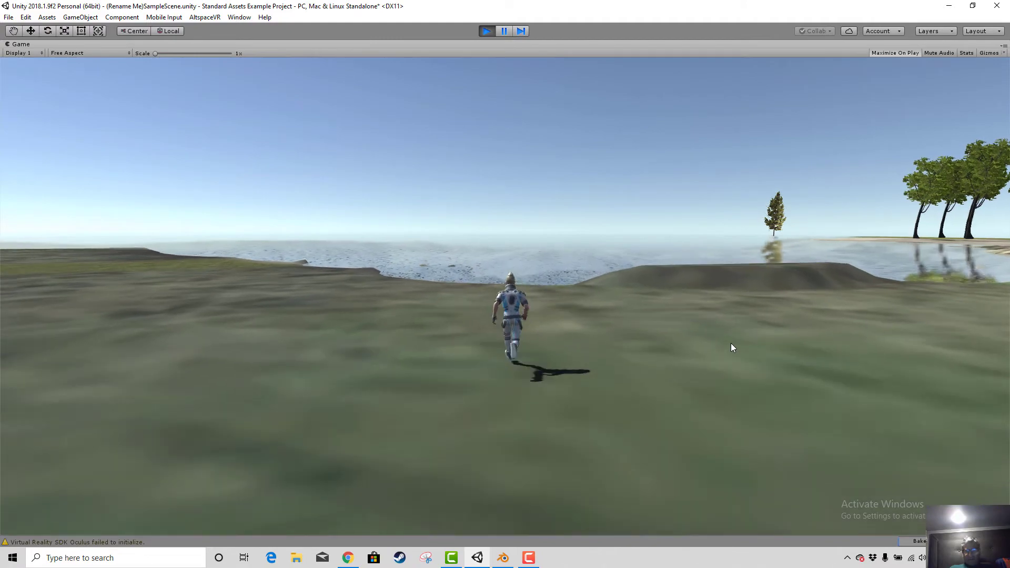
pyautogui.press('w')
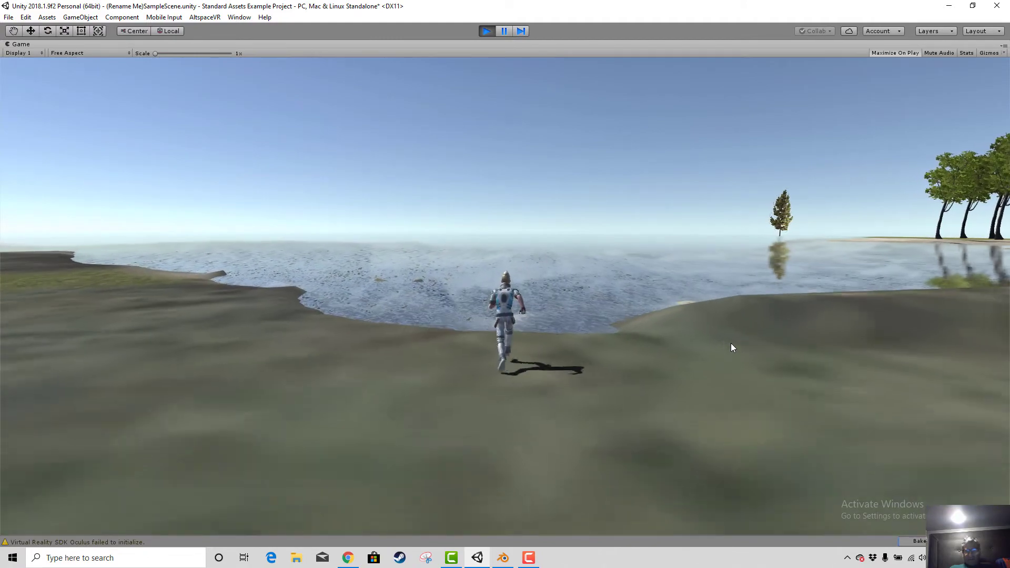
pyautogui.press('d')
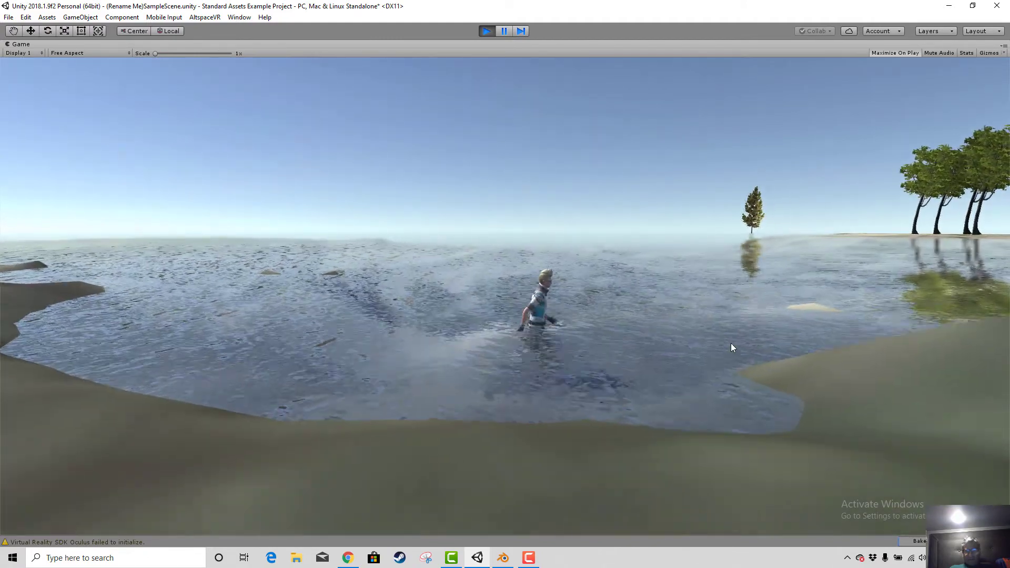
pyautogui.press('w')
pyautogui.press('w')
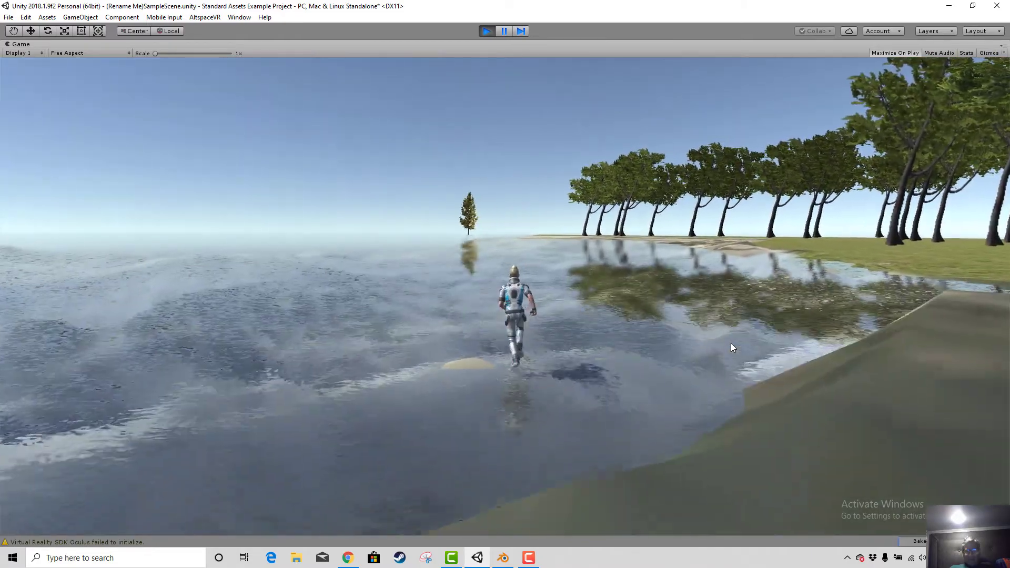
# Wade Ethan to the tree-lined shore, follow its grassy water edge to check the terrain, and stop play mode
pyautogui.press('a')
pyautogui.press('d')
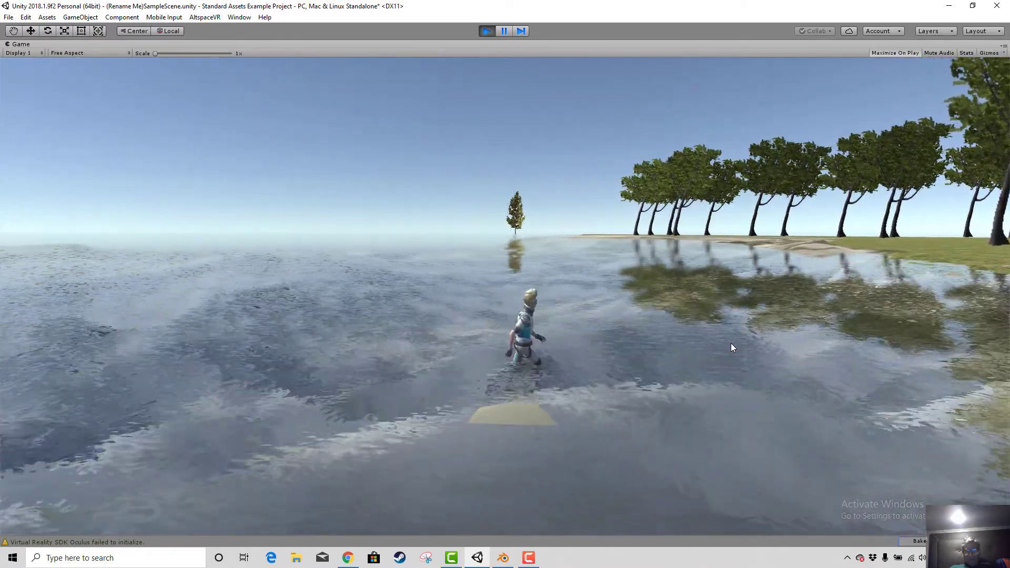
pyautogui.press('w')
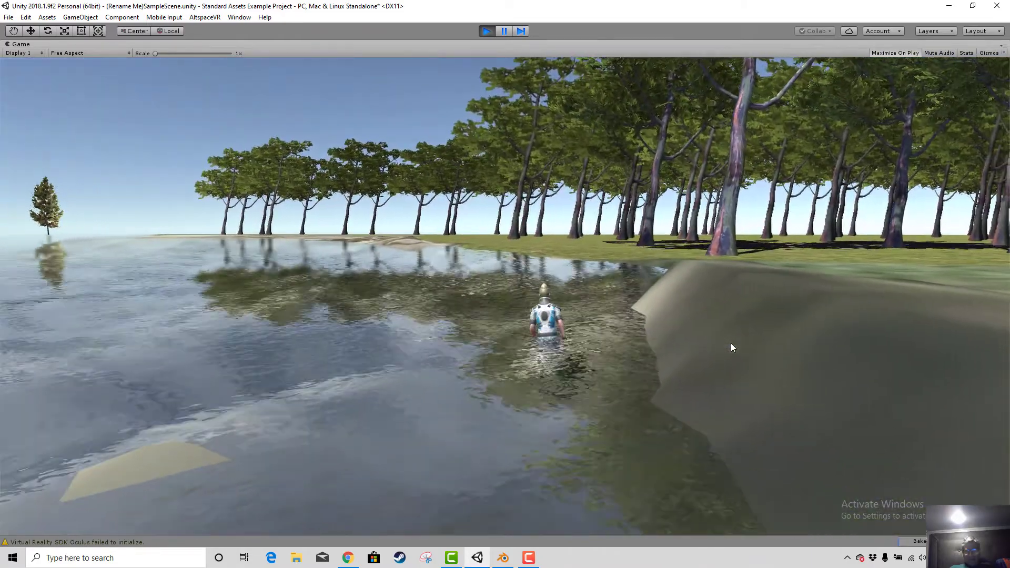
pyautogui.press('w')
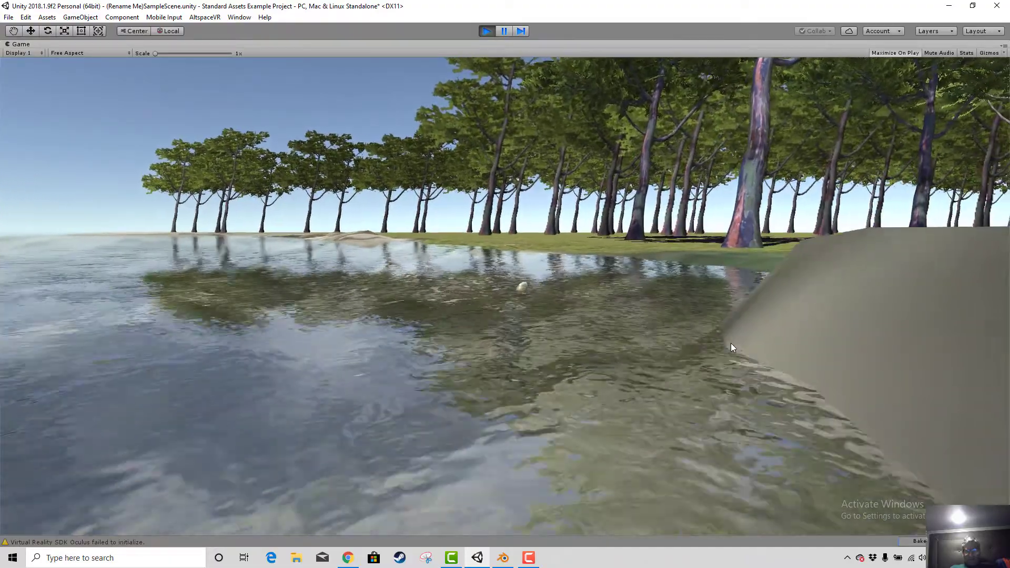
pyautogui.press('w')
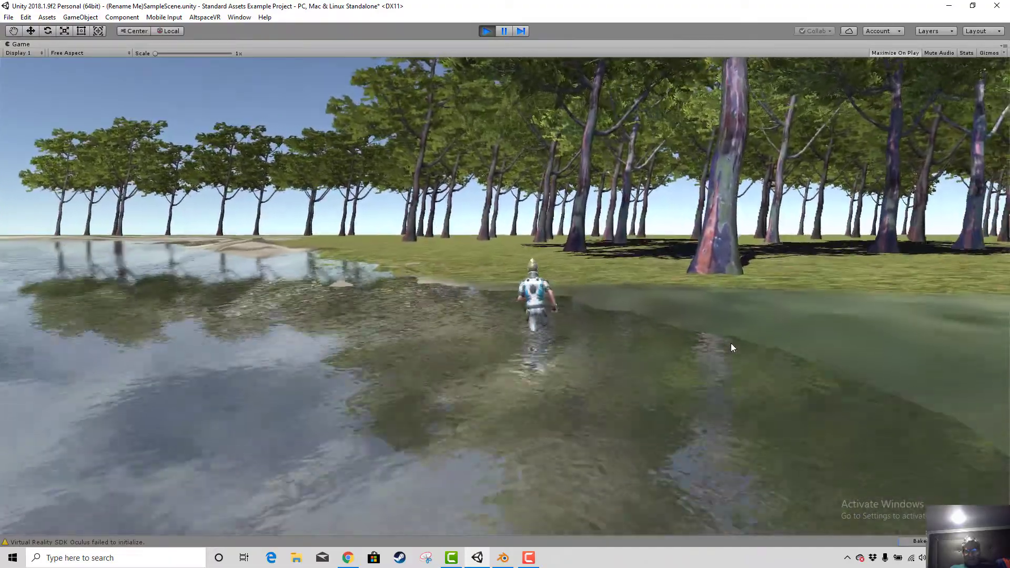
pyautogui.press('w')
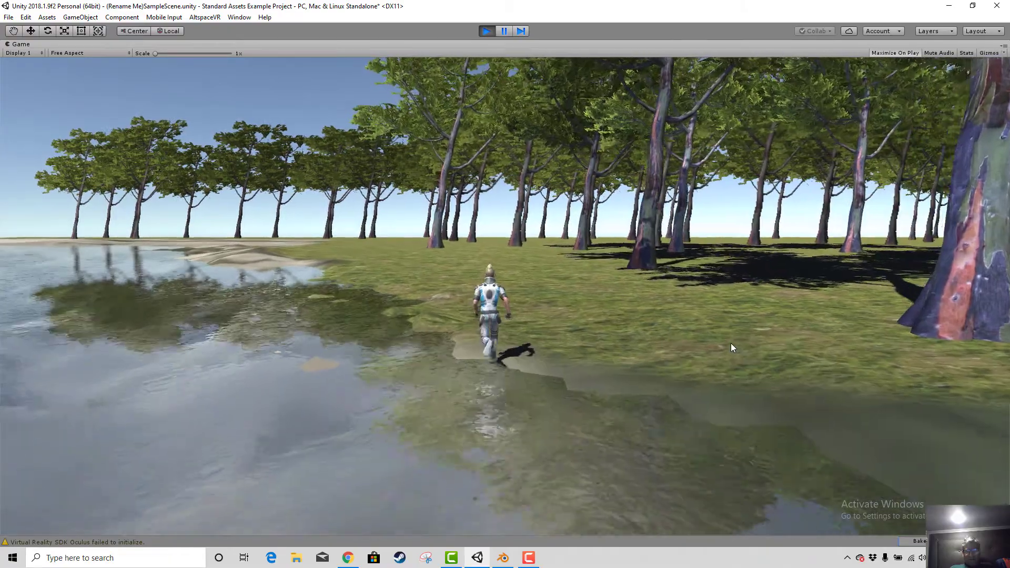
pyautogui.press('a')
pyautogui.press('w')
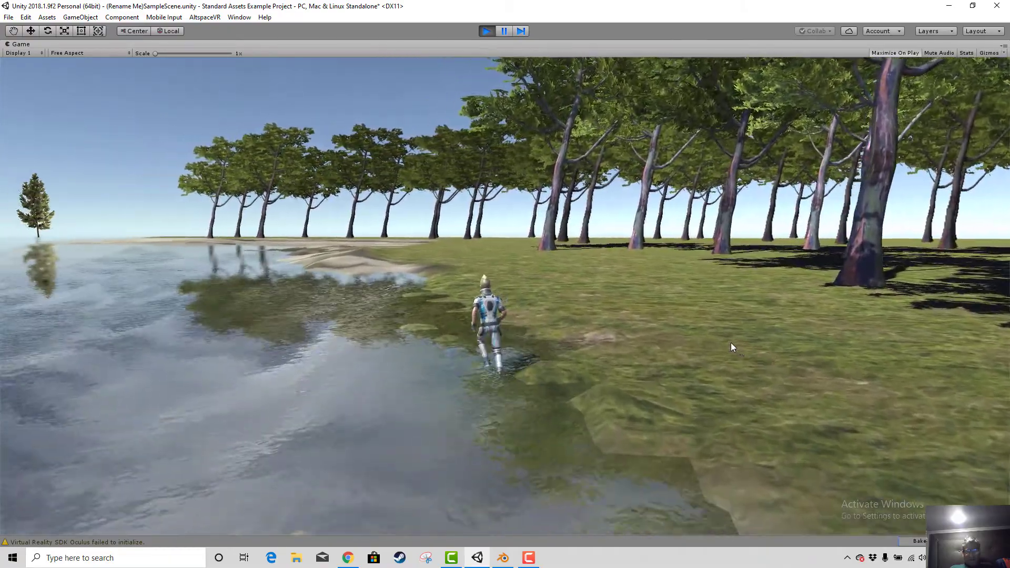
pyautogui.press('a')
pyautogui.press('w')
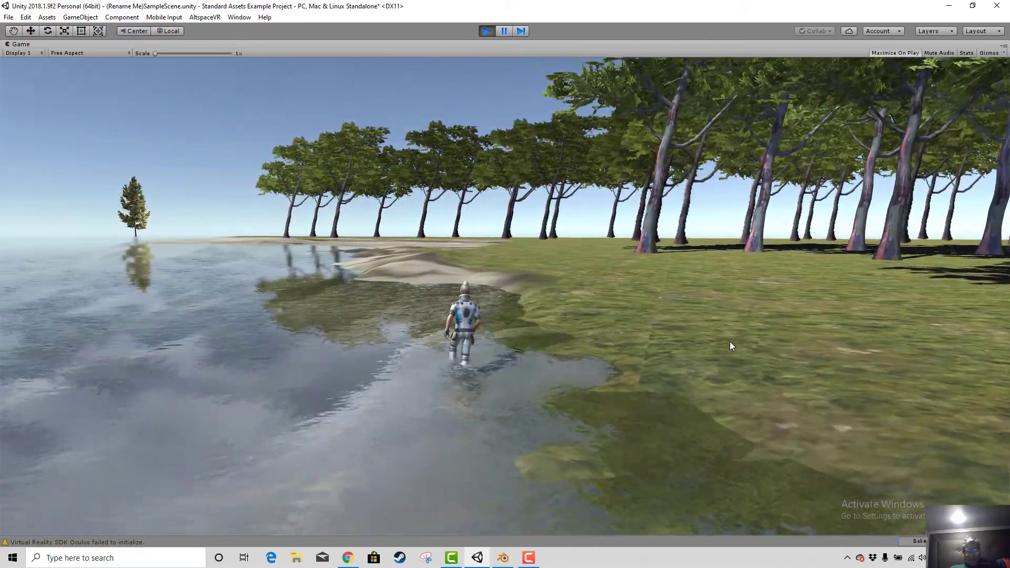
pyautogui.press('w')
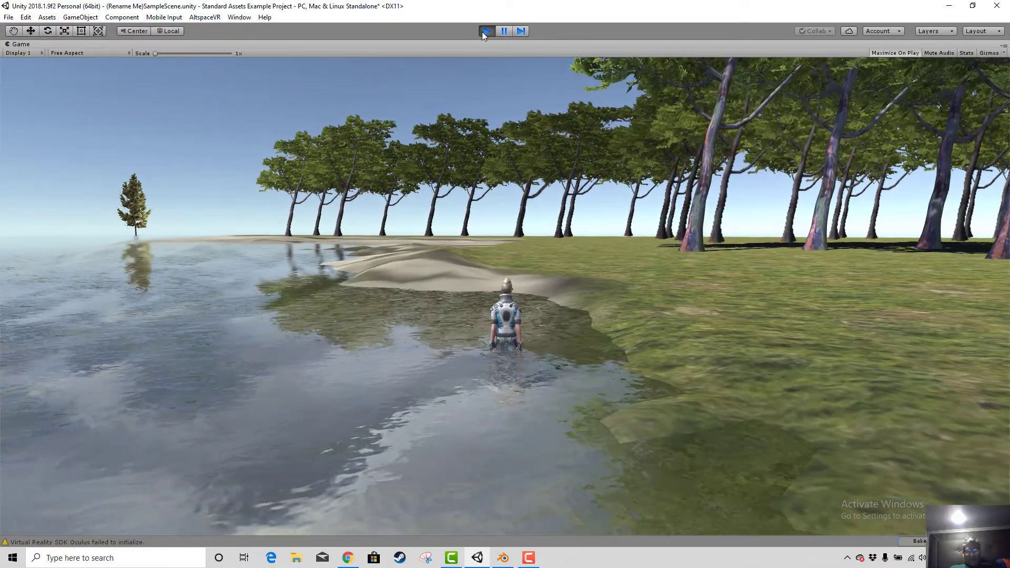
pyautogui.click(484, 32)
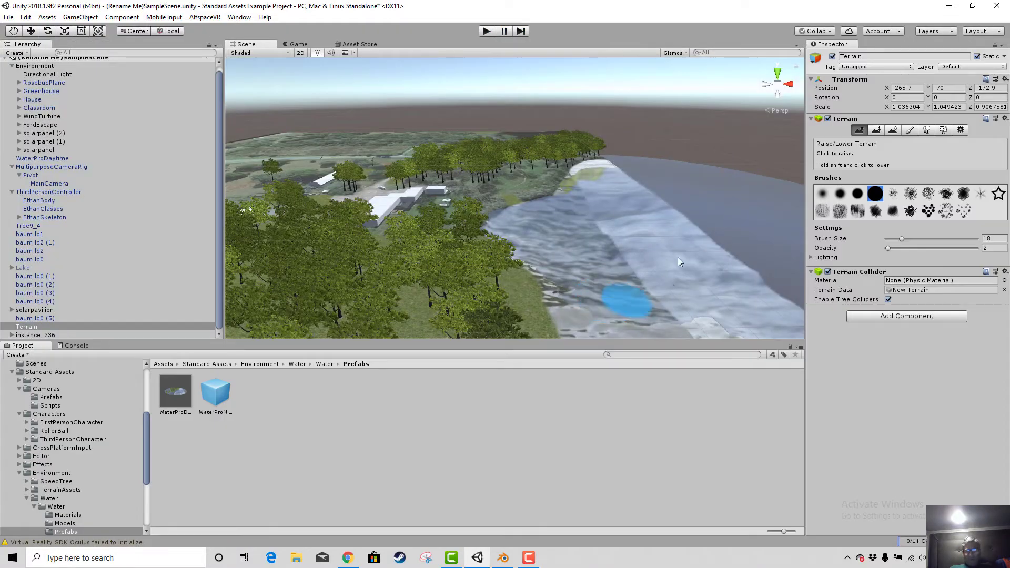
# Smooth the lake's grassy shoreline with the Smooth Height terrain brush and set the brush opacity to 7
pyautogui.click(893, 131)
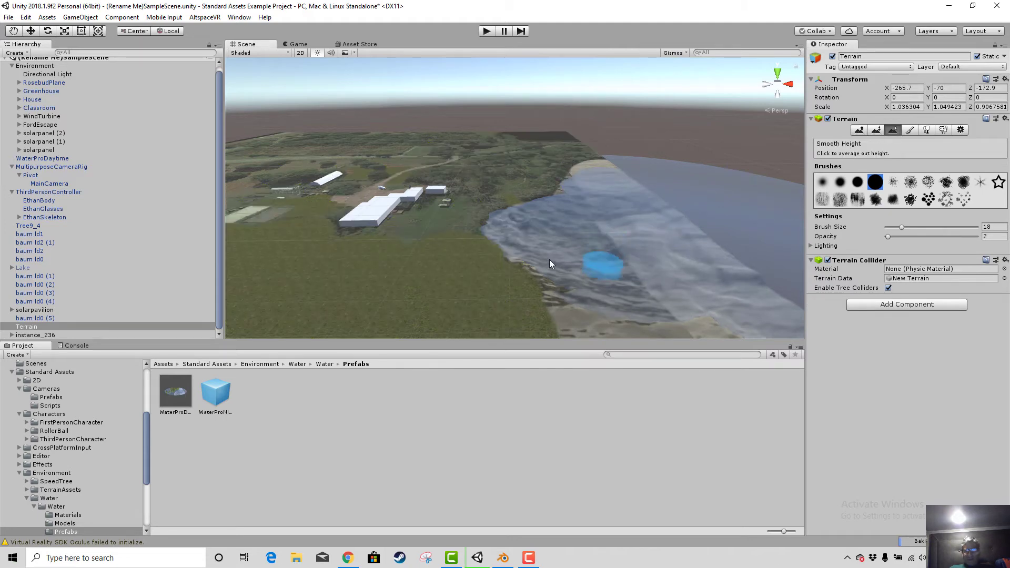
pyautogui.moveTo(545, 276)
pyautogui.mouseDown()
pyautogui.moveTo(582, 306)
pyautogui.moveTo(533, 261)
pyautogui.mouseUp()
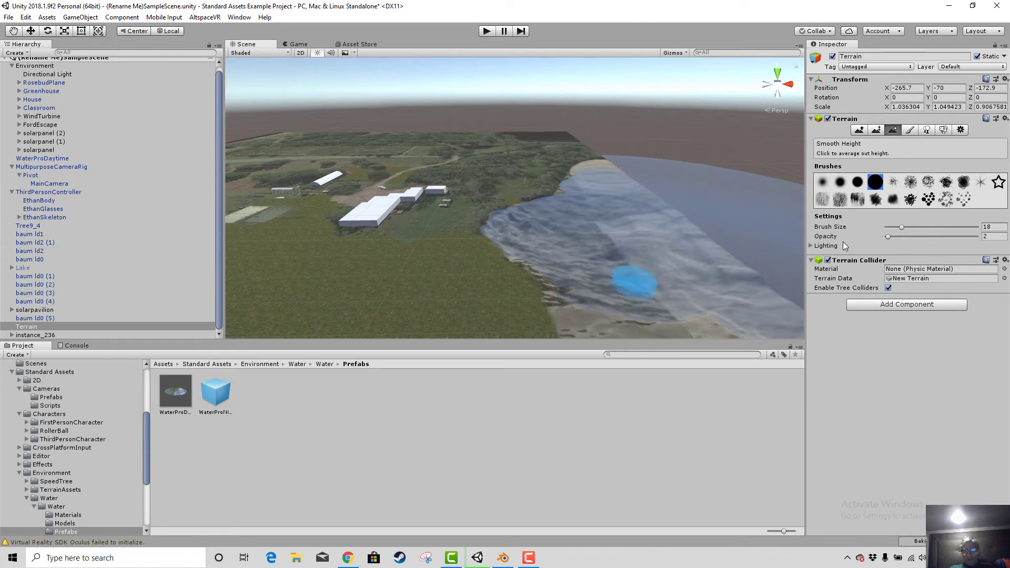
pyautogui.click(893, 237)
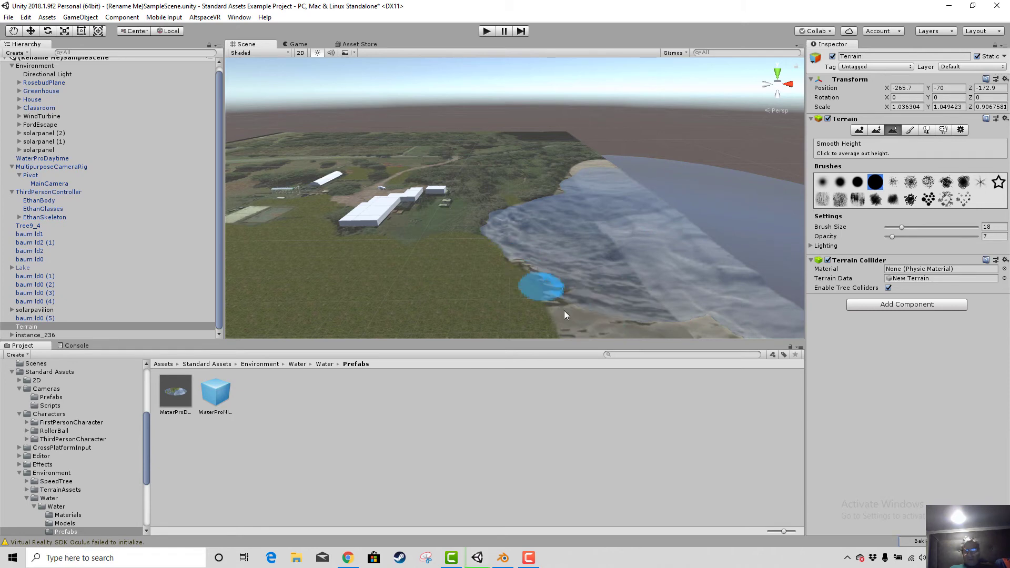
# Play the scene and run Ethan through the shallow water past the smoothed bank onto the tree-lined grassy shore
pyautogui.click(487, 32)
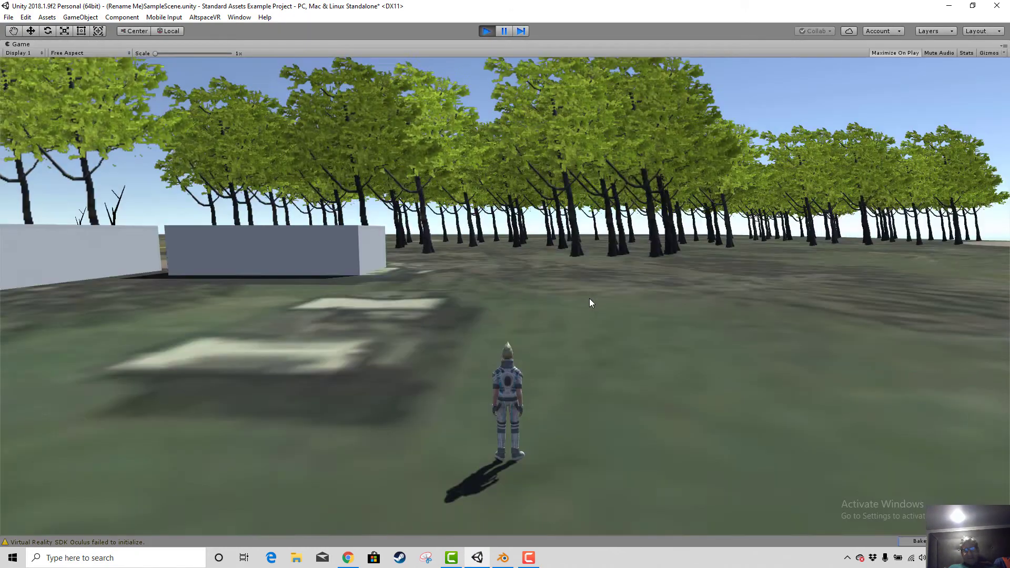
pyautogui.press('d')
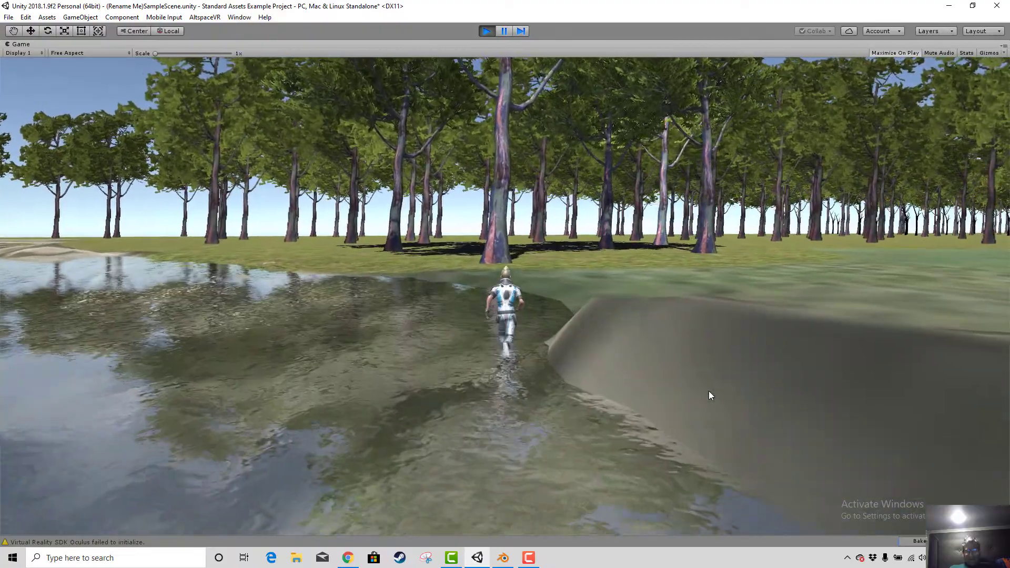
pyautogui.press('w')
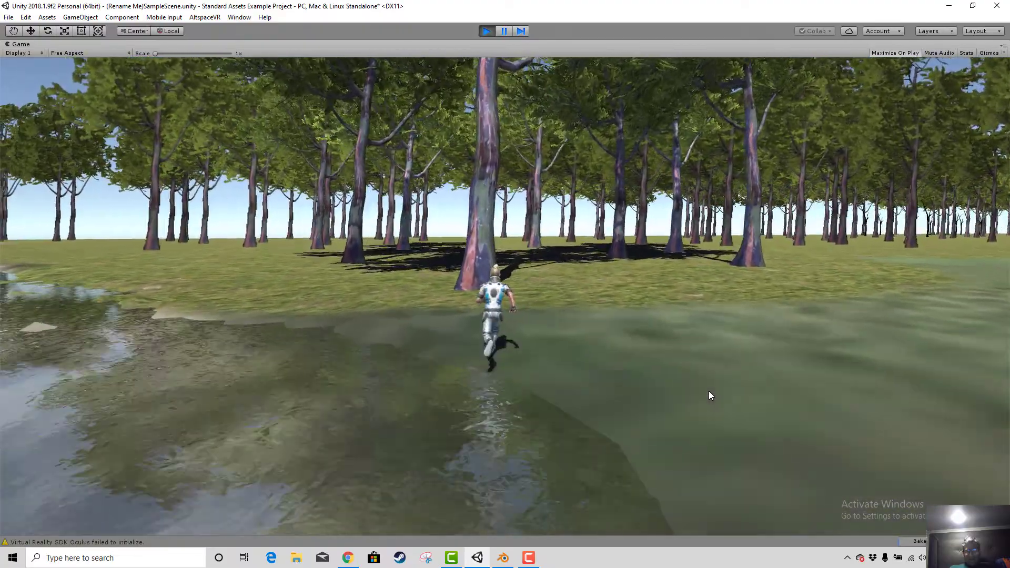
pyautogui.press('d')
pyautogui.press('a')
pyautogui.press('w')
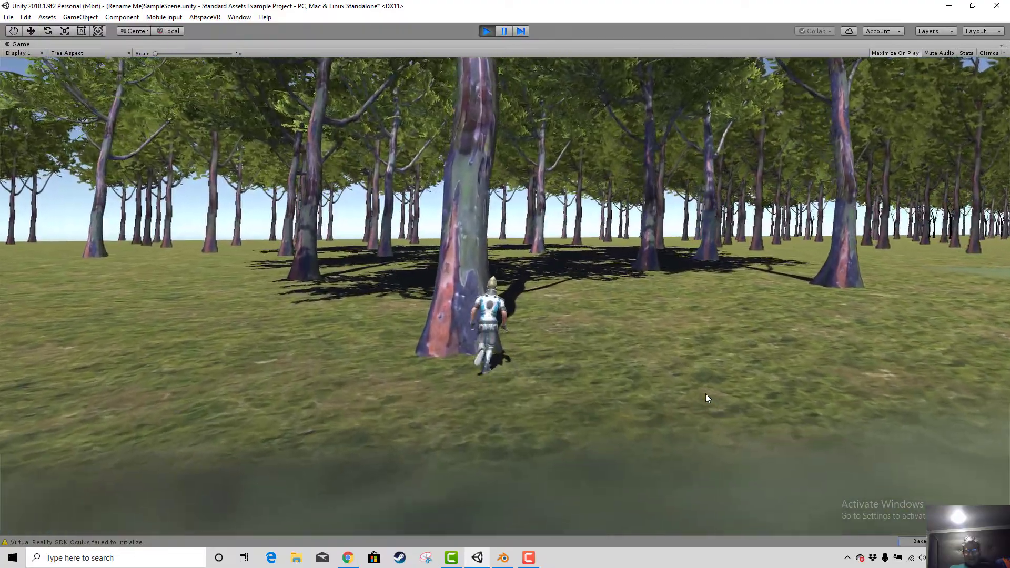
# Run Ethan between the tree trunks to look around the shaded grove beside the lake, and exit play mode
pyautogui.press('w')
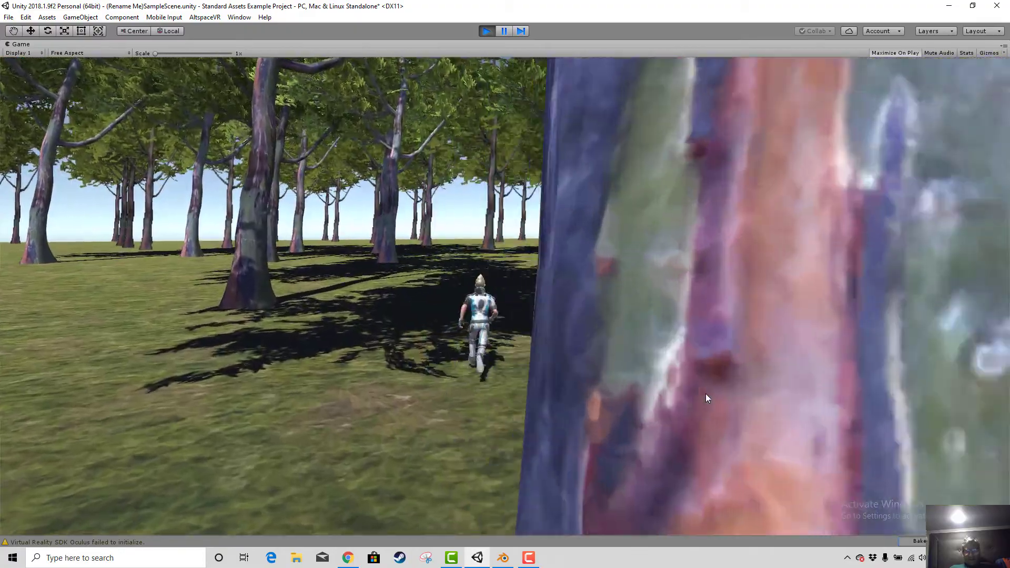
pyautogui.press('w')
pyautogui.press('a')
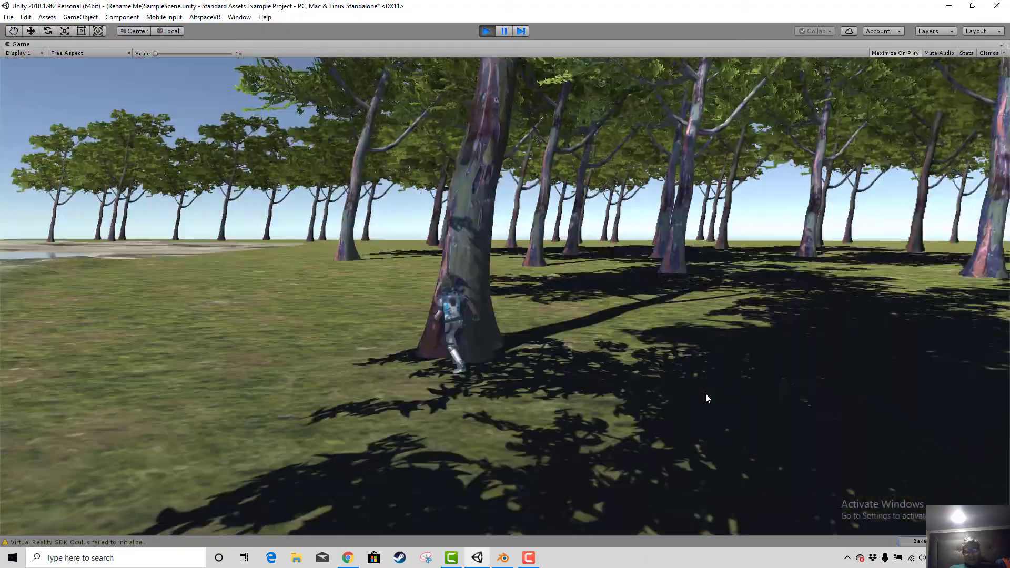
pyautogui.press('d')
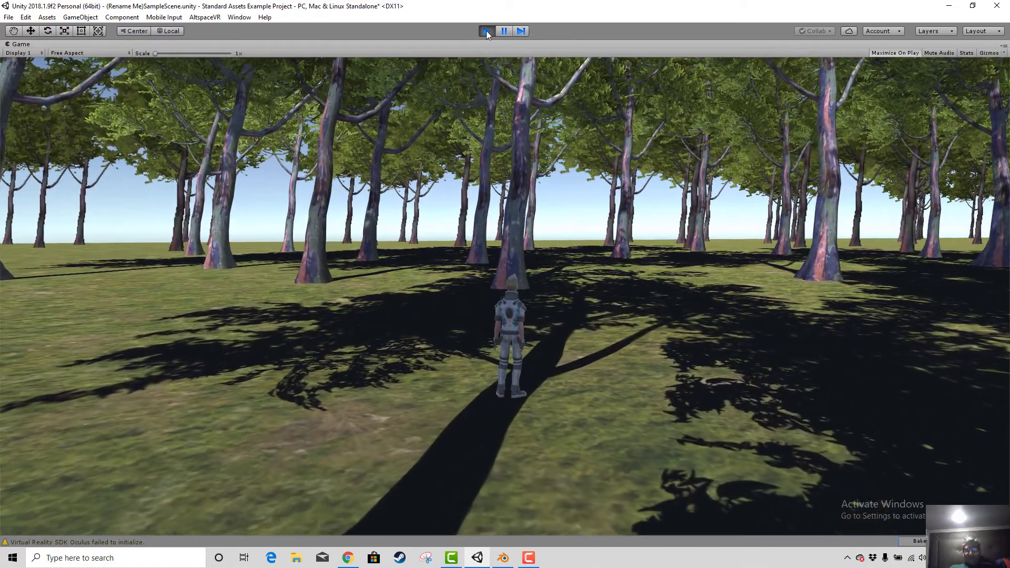
pyautogui.click(487, 32)
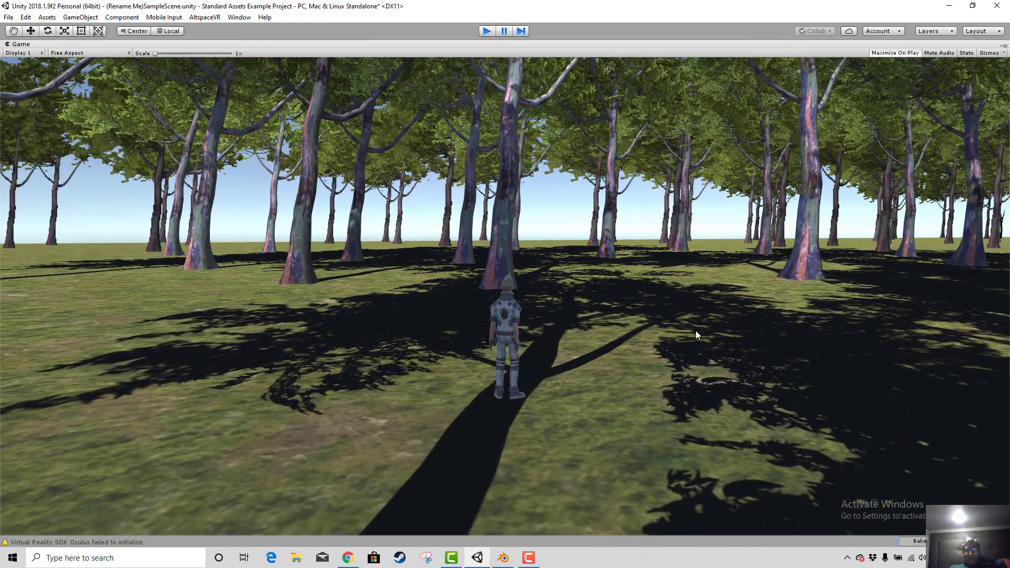